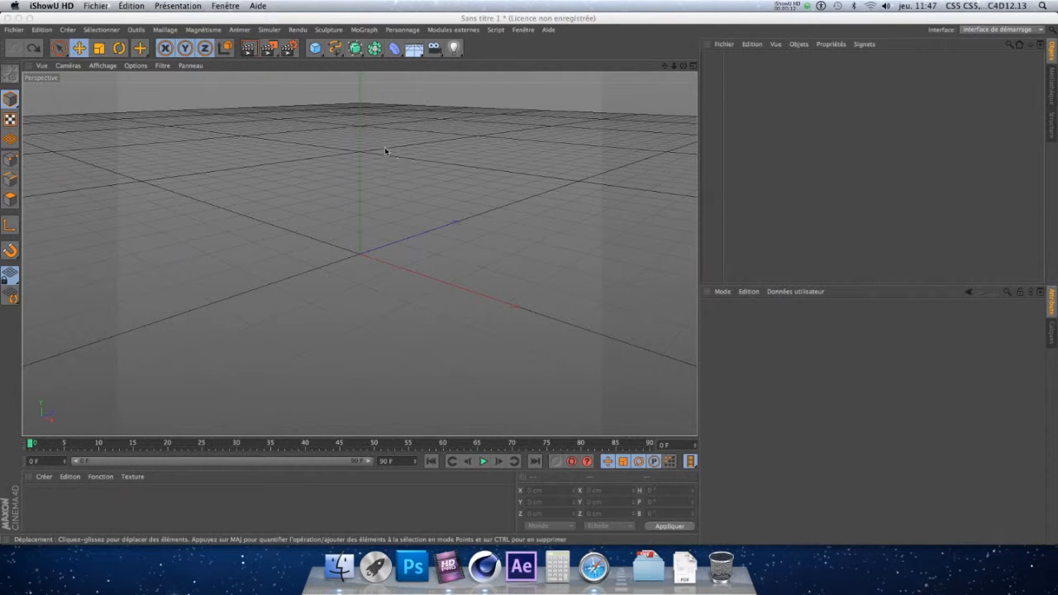
Step: Add a camera to the scene and give it a camera calibrator tag (Calibrateur de caméra)
click(431, 45)
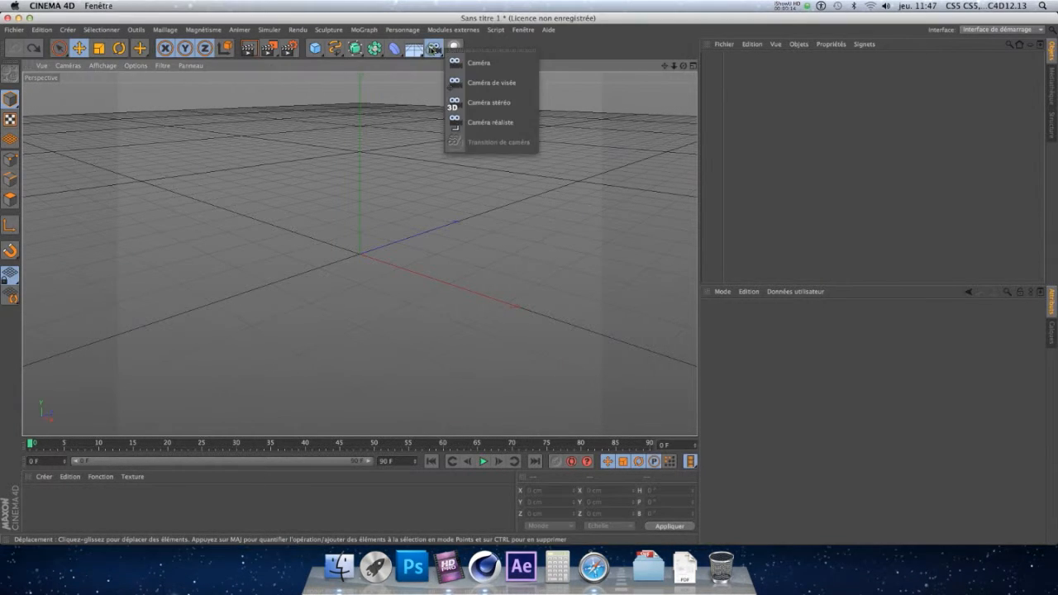
click(457, 64)
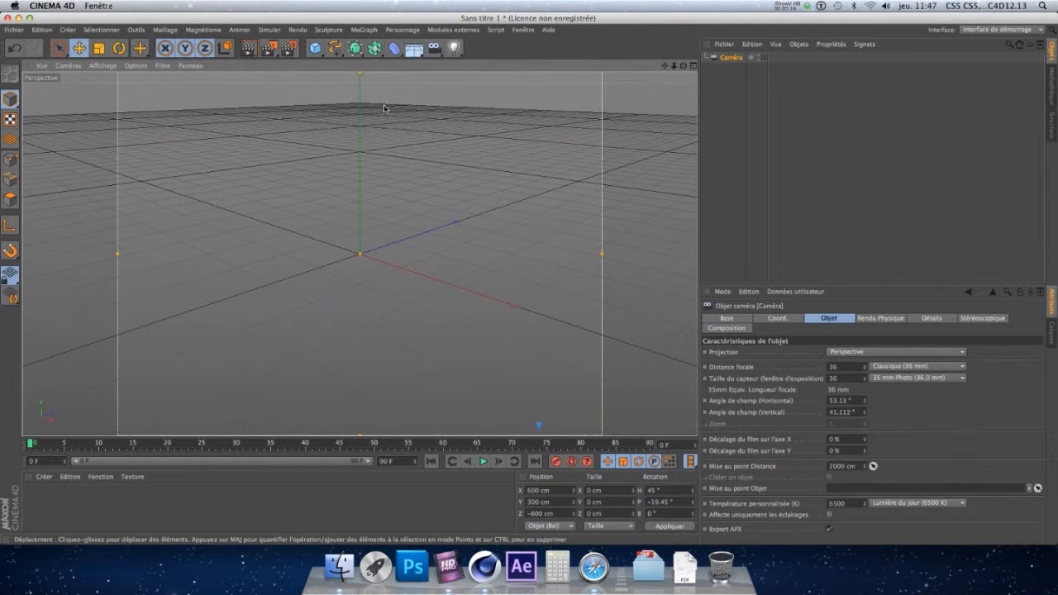
right_click(732, 59)
mouse_move(765, 63)
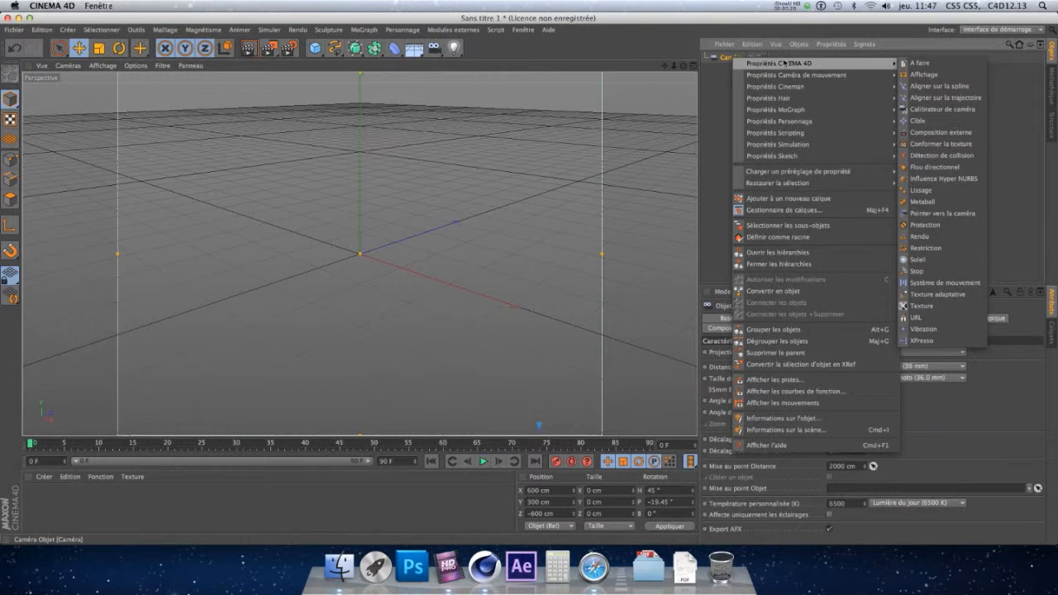
click(930, 110)
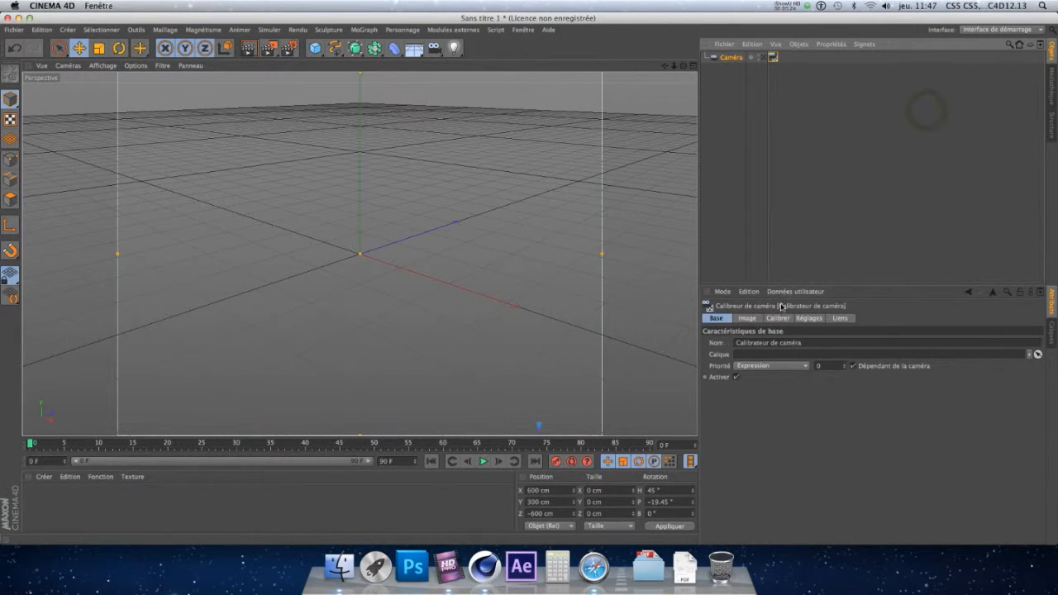
Step: Load the Place_Clemenceau_-_Pau photo from the Bureau folder as the camera calibrator's image
click(746, 318)
click(777, 318)
click(808, 318)
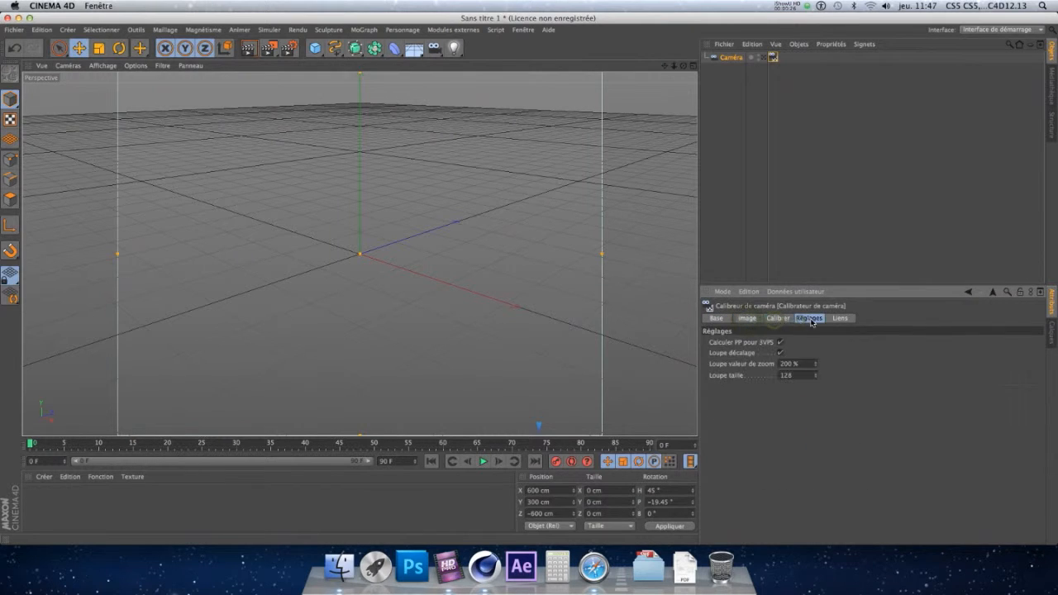
click(839, 319)
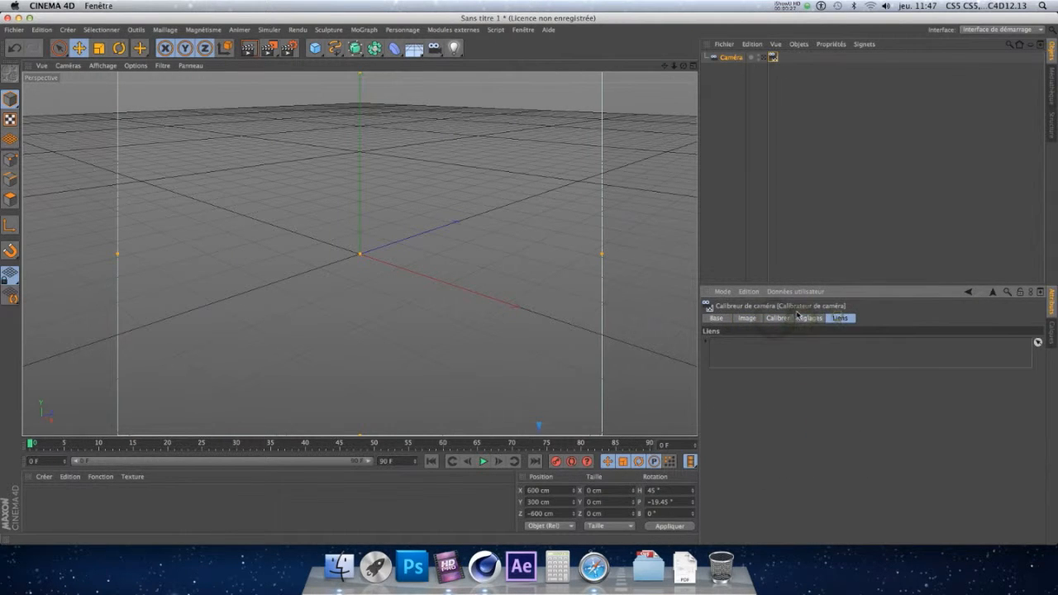
click(747, 319)
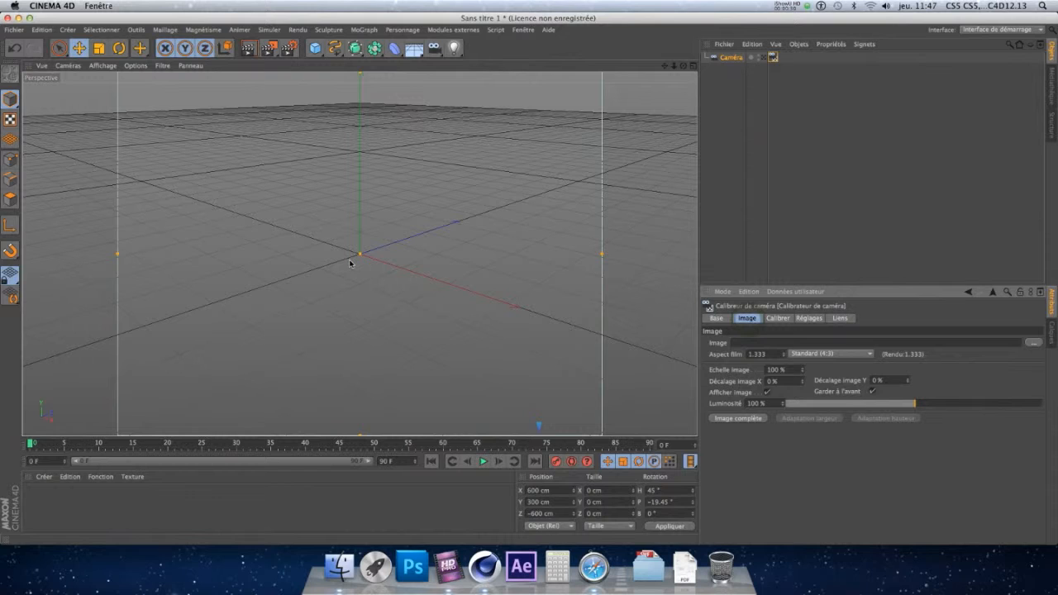
click(1033, 344)
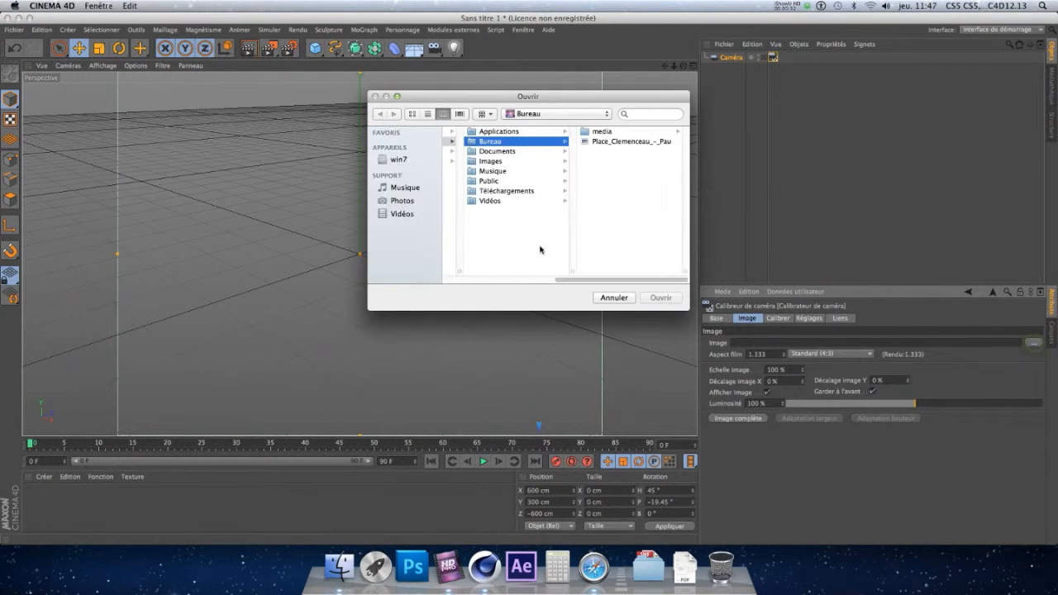
click(604, 143)
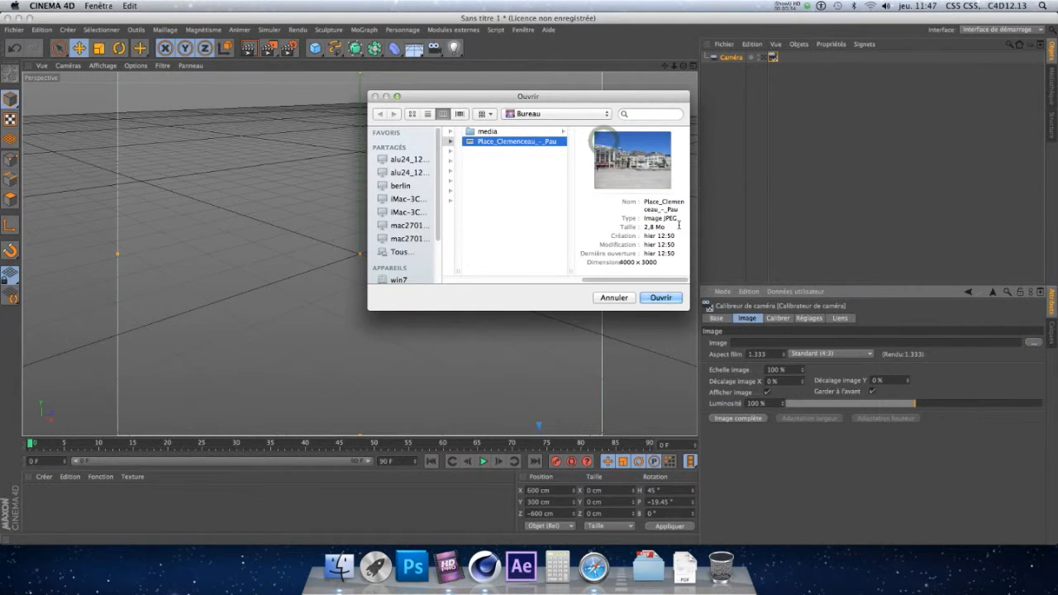
click(660, 298)
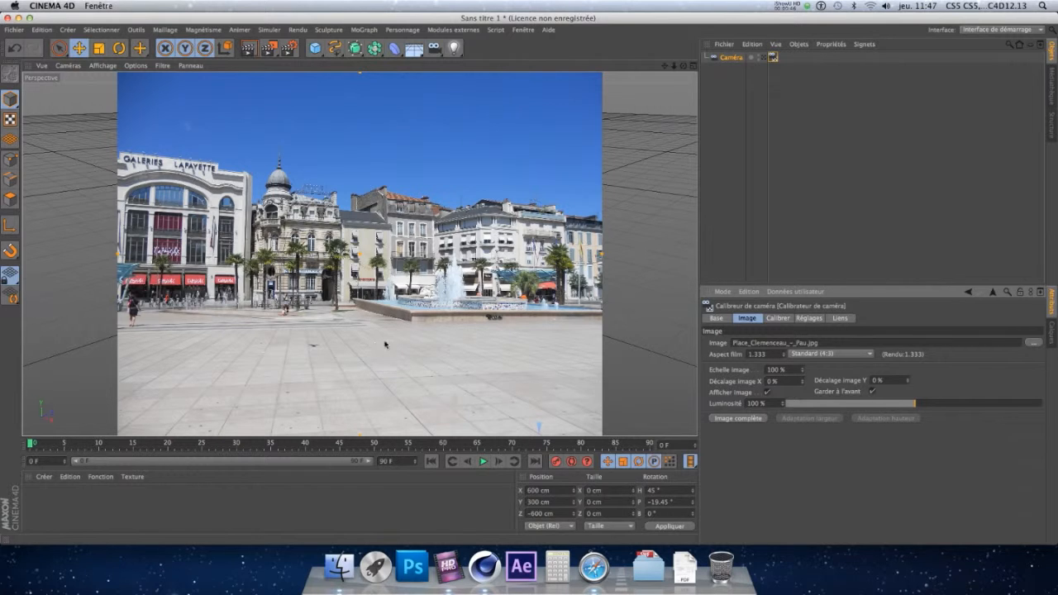
Step: Add a calibration line along a horizontal paving joint in the foreground and assign it to the X axis
click(778, 319)
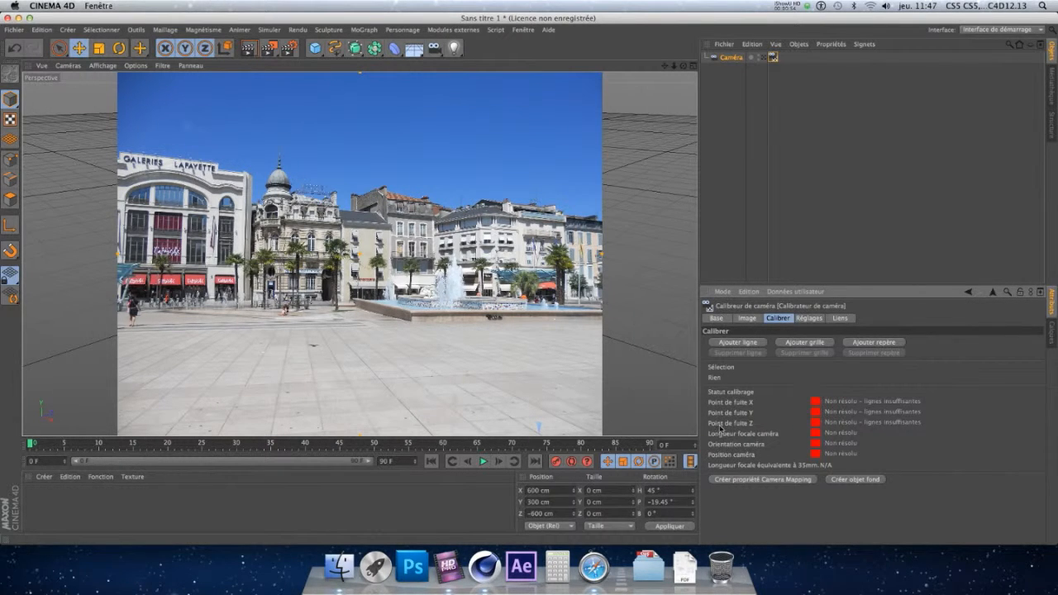
click(738, 342)
drag(506, 305, 525, 371)
drag(215, 306, 208, 386)
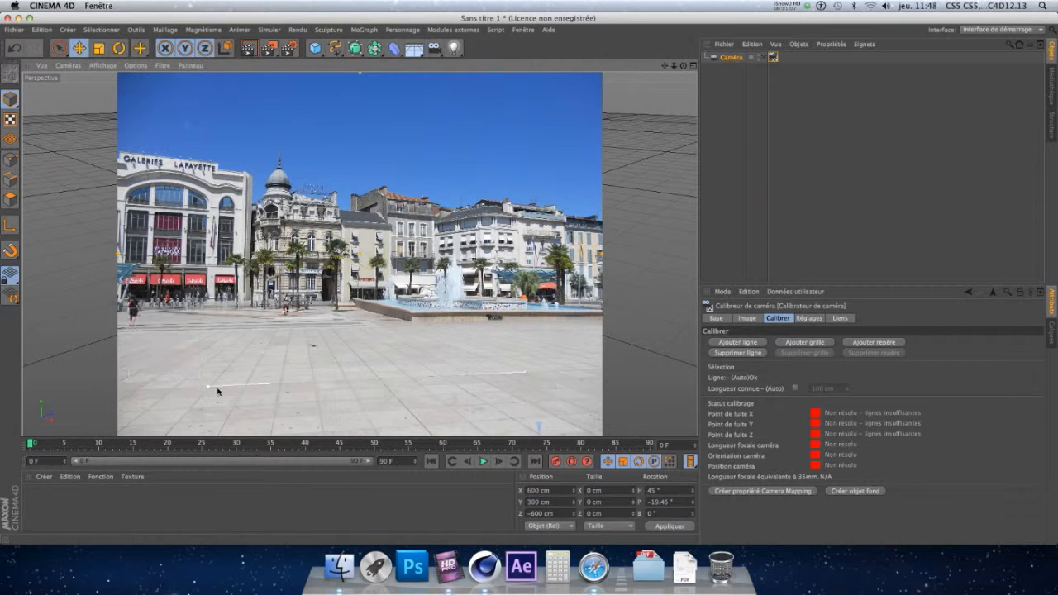
click(387, 380)
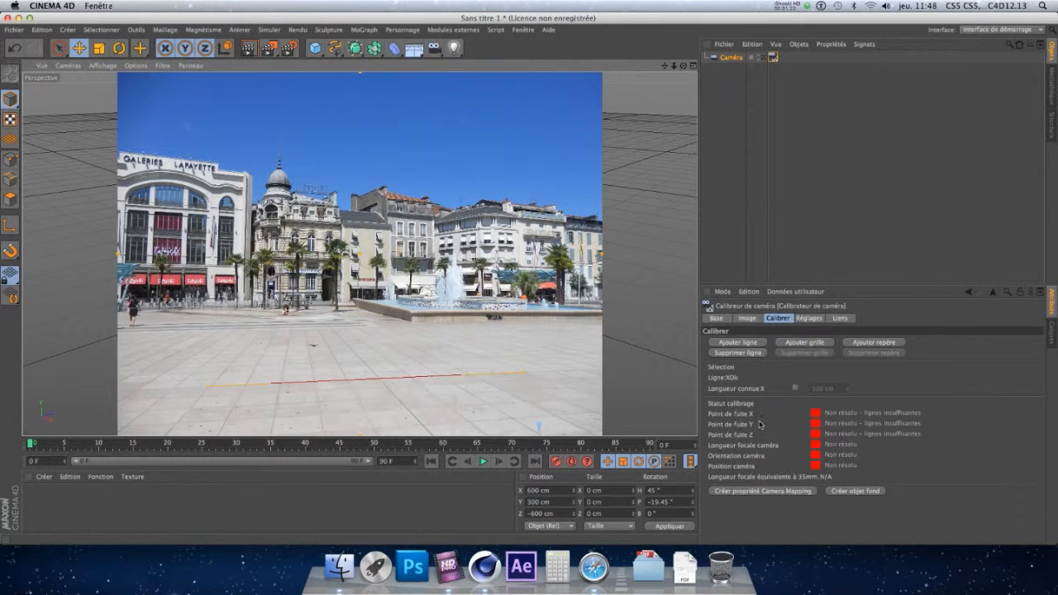
click(374, 380)
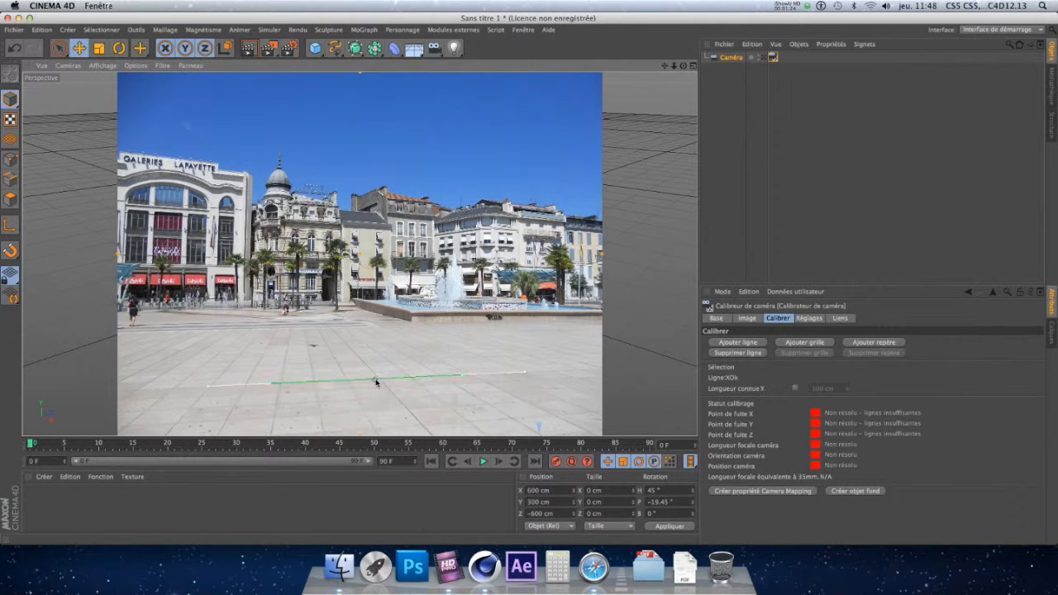
click(384, 380)
click(383, 382)
click(381, 381)
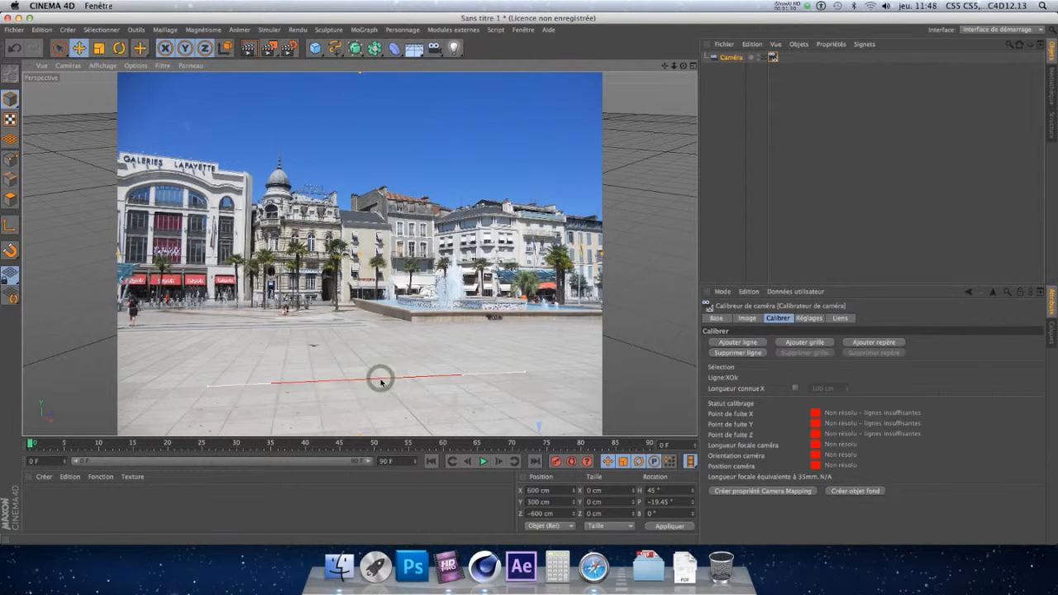
Step: Duplicate the X-axis line and align both ends of the copy with a parallel paving joint farther back in the square
ctrl+drag(381, 379, 325, 324)
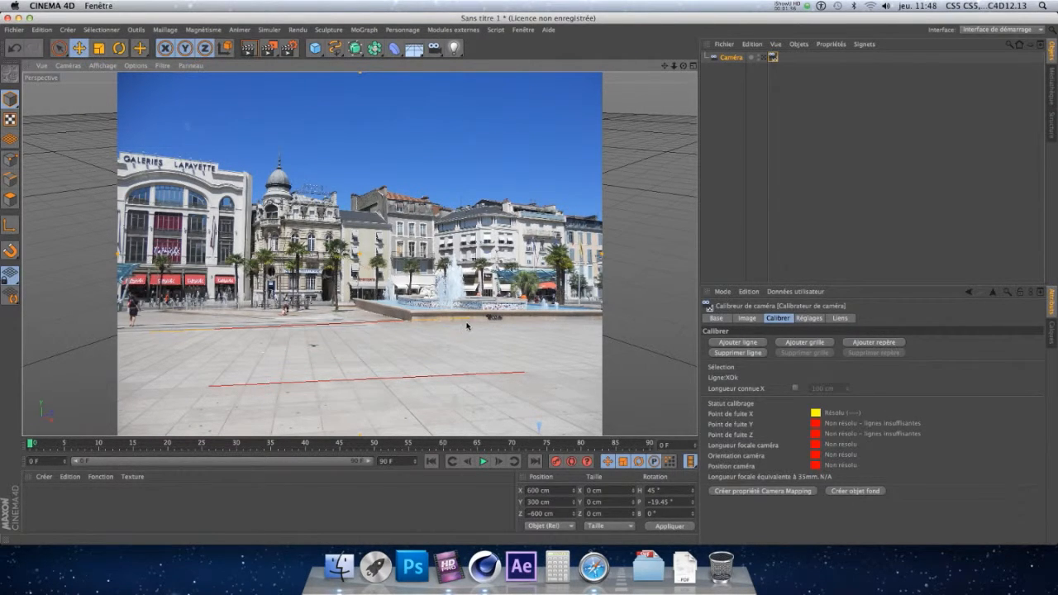
drag(468, 319, 368, 326)
drag(152, 332, 151, 330)
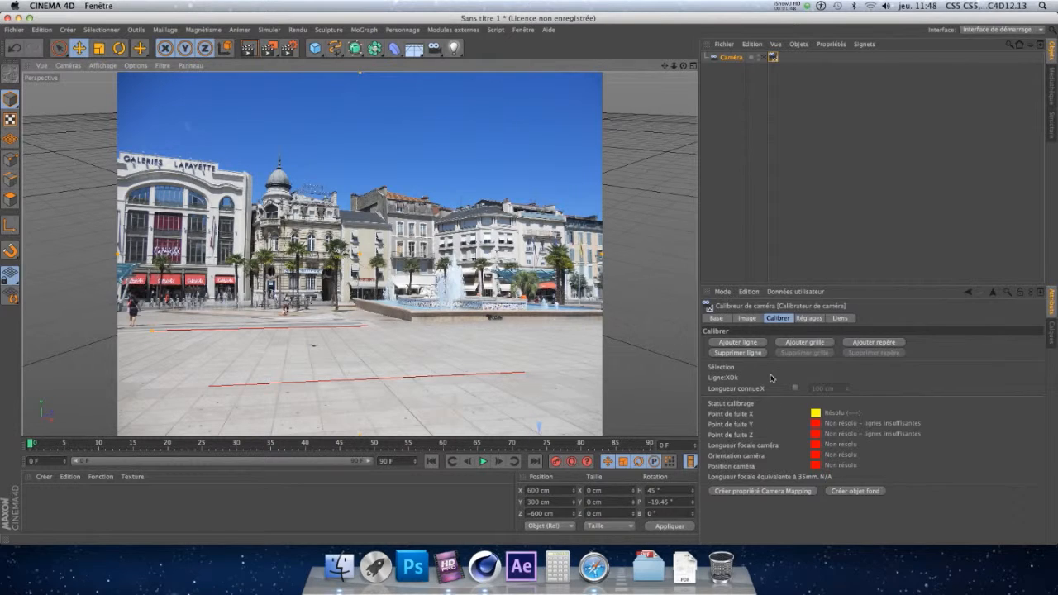
Step: Add a calibration line along the vertical corner of the Galeries Lafayette building and assign it to the Y axis
click(746, 342)
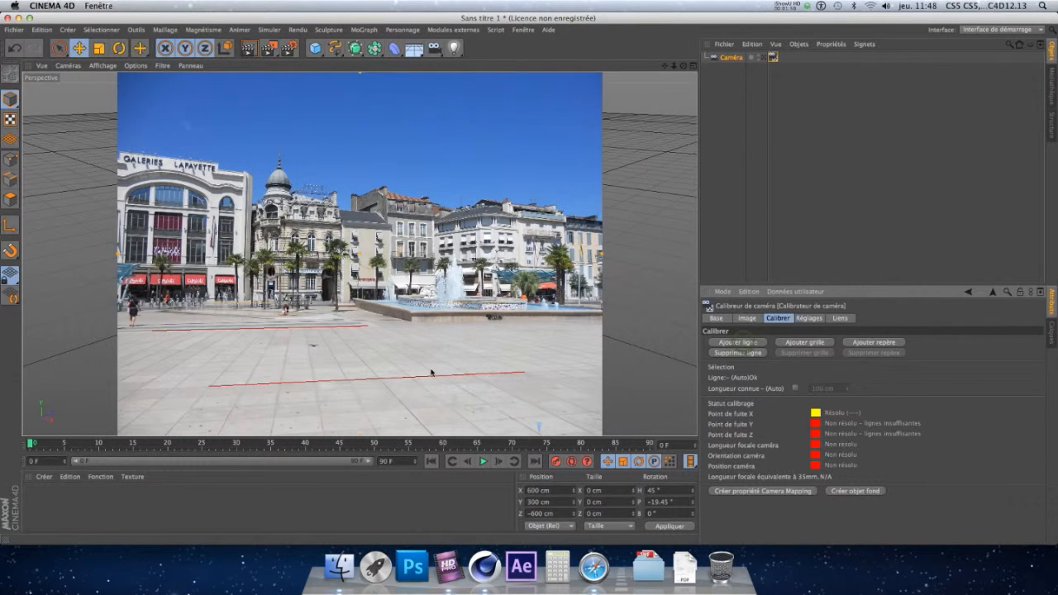
drag(507, 301, 208, 125)
drag(215, 304, 249, 312)
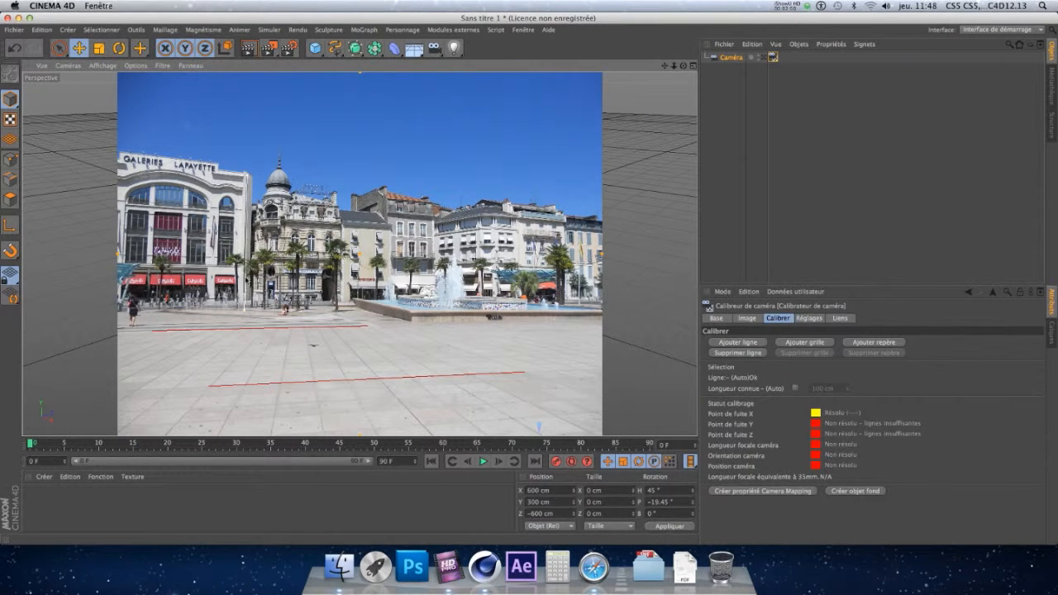
shift+click(247, 245)
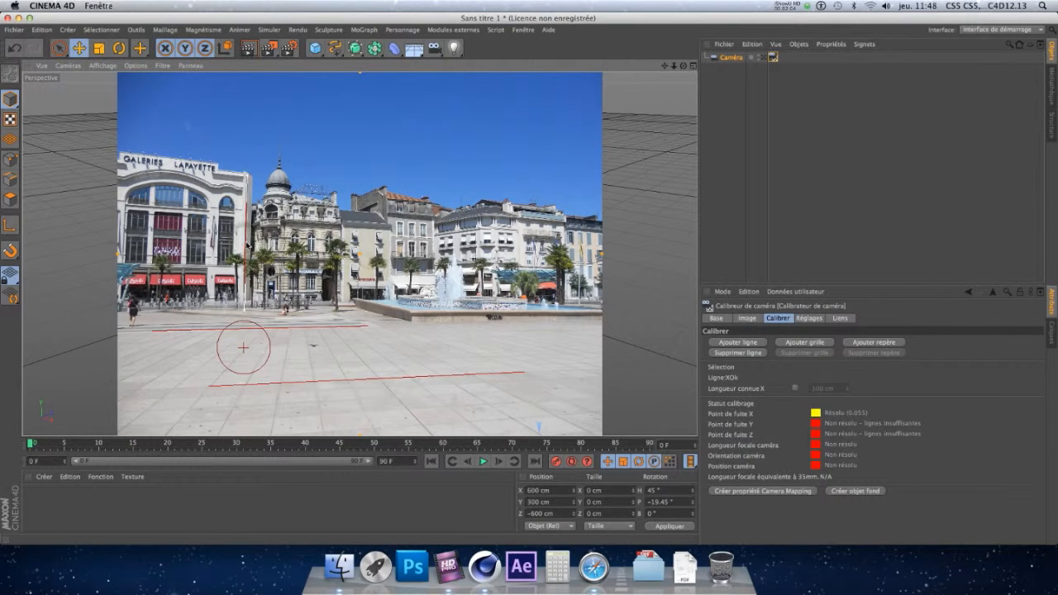
shift+click(247, 246)
Step: Duplicate the Y-axis line and align the copy with the vertical edge of the domed building next door
ctrl+drag(247, 247, 343, 241)
click(345, 170)
drag(344, 170, 347, 169)
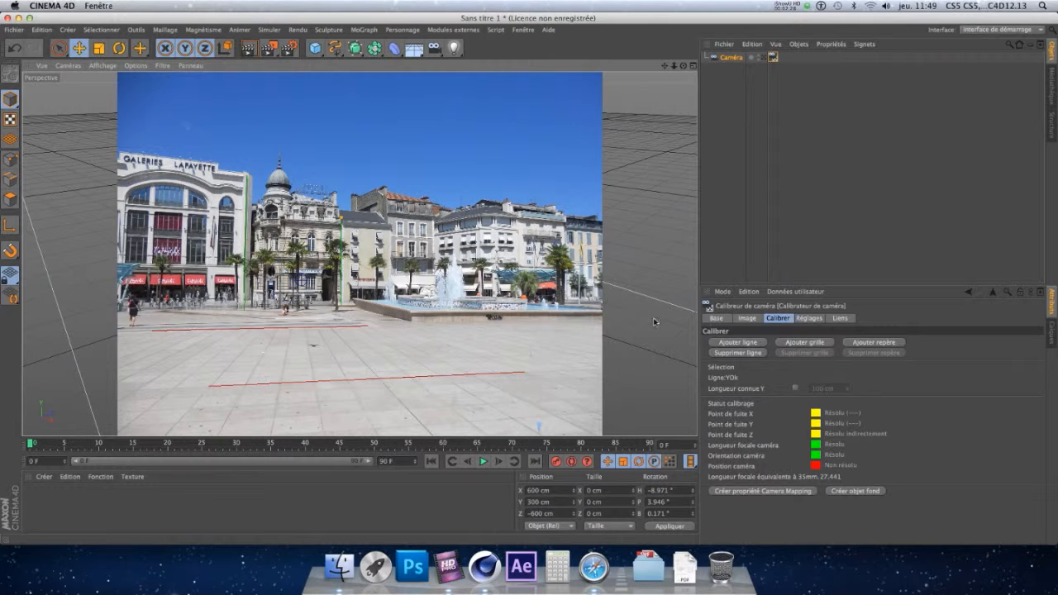
Step: Add a Z-axis calibration line along a receding paving joint and duplicate it onto a receding joint across the square
click(733, 342)
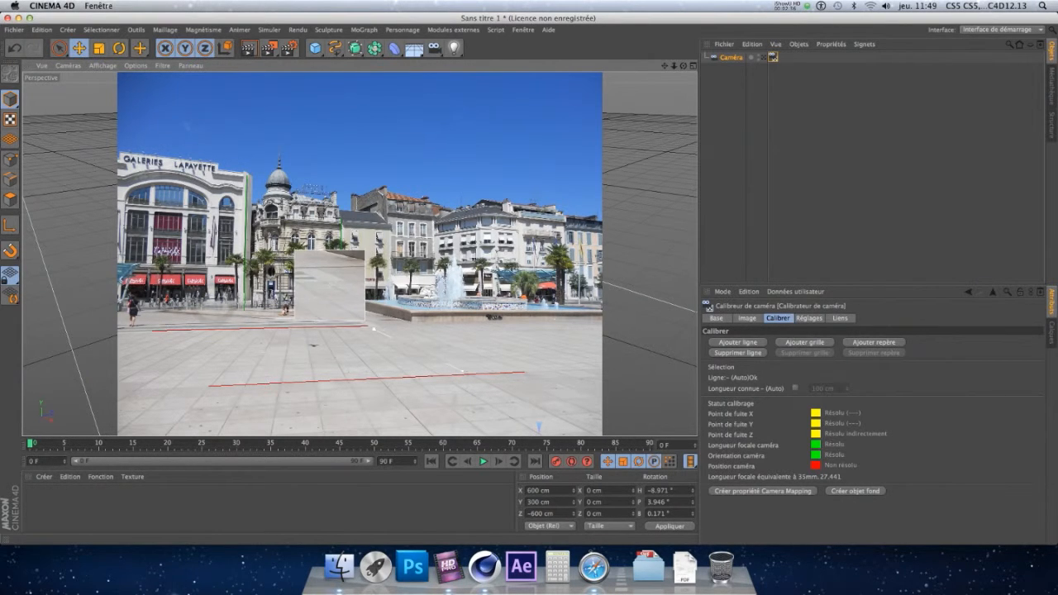
shift+click(421, 353)
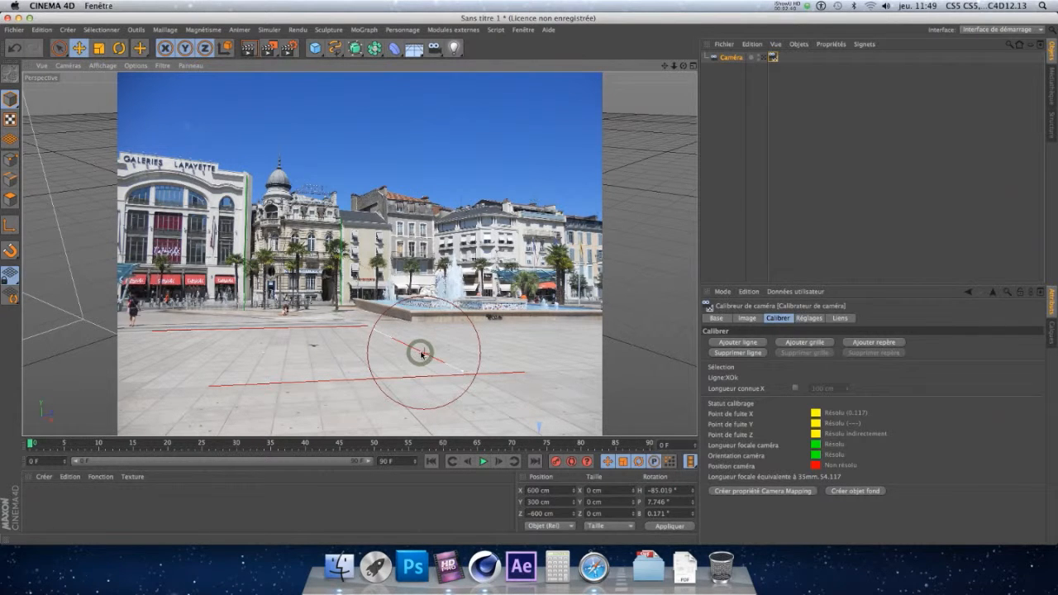
shift+click(420, 353)
shift+click(419, 353)
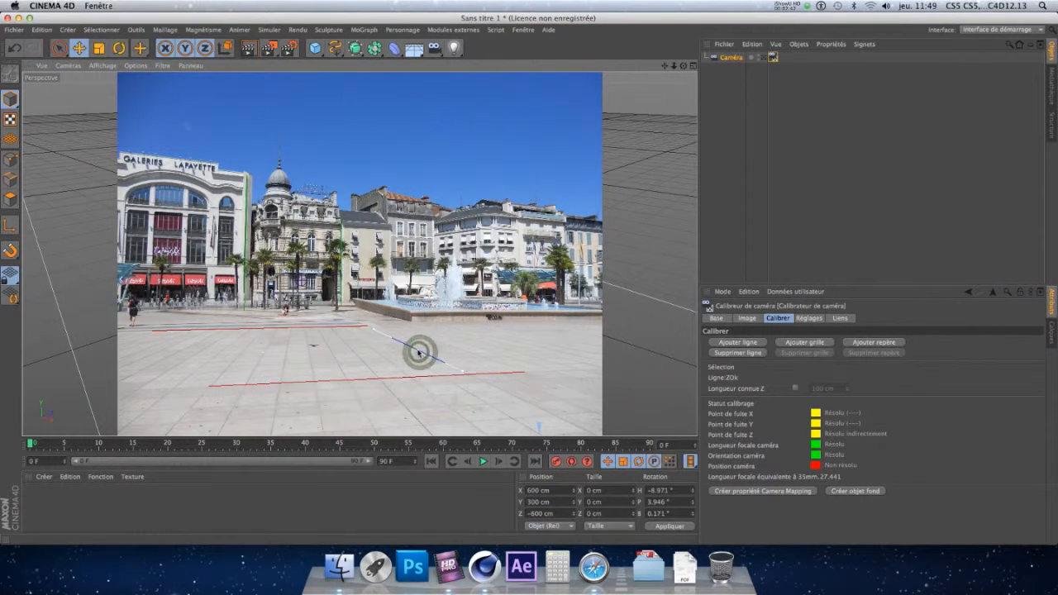
ctrl+drag(422, 352, 124, 378)
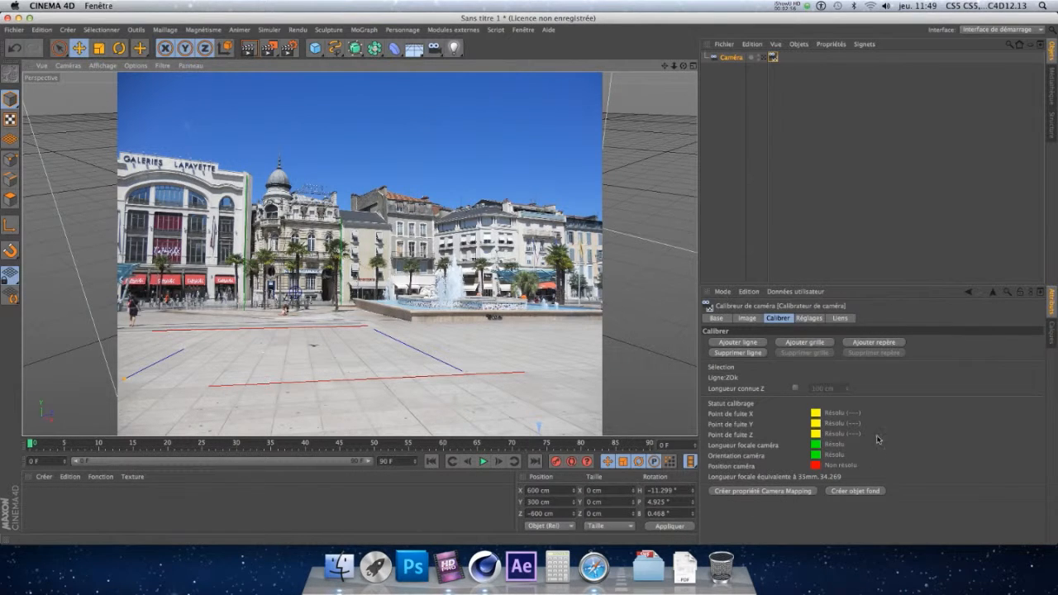
Step: Add a calibration pin and place it at the fountain-side end of the farther X-axis line
click(874, 342)
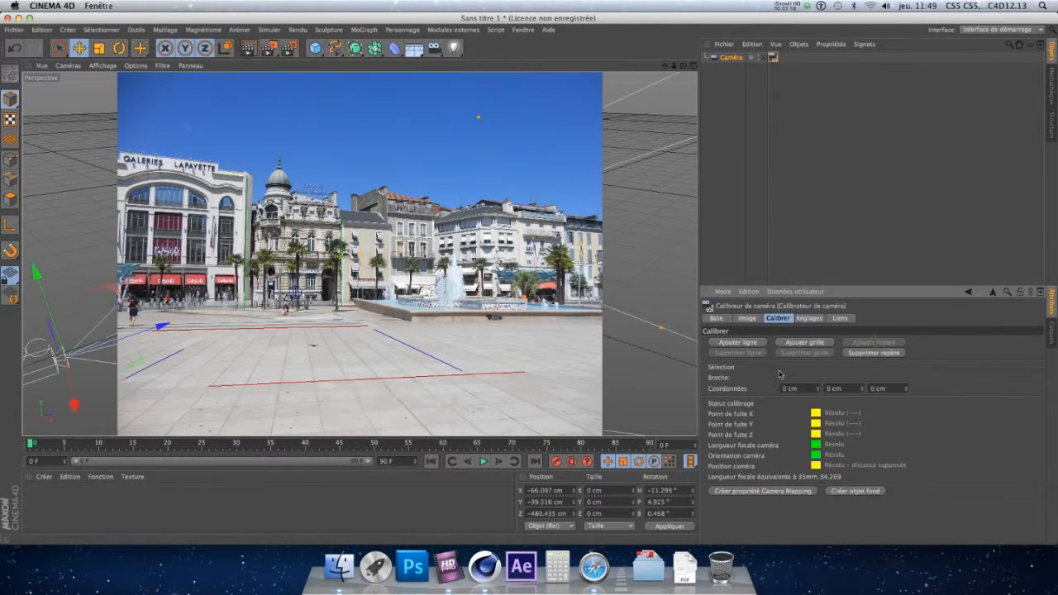
mouse_move(362, 256)
mouse_down()
mouse_move(354, 317)
mouse_move(369, 326)
mouse_up()
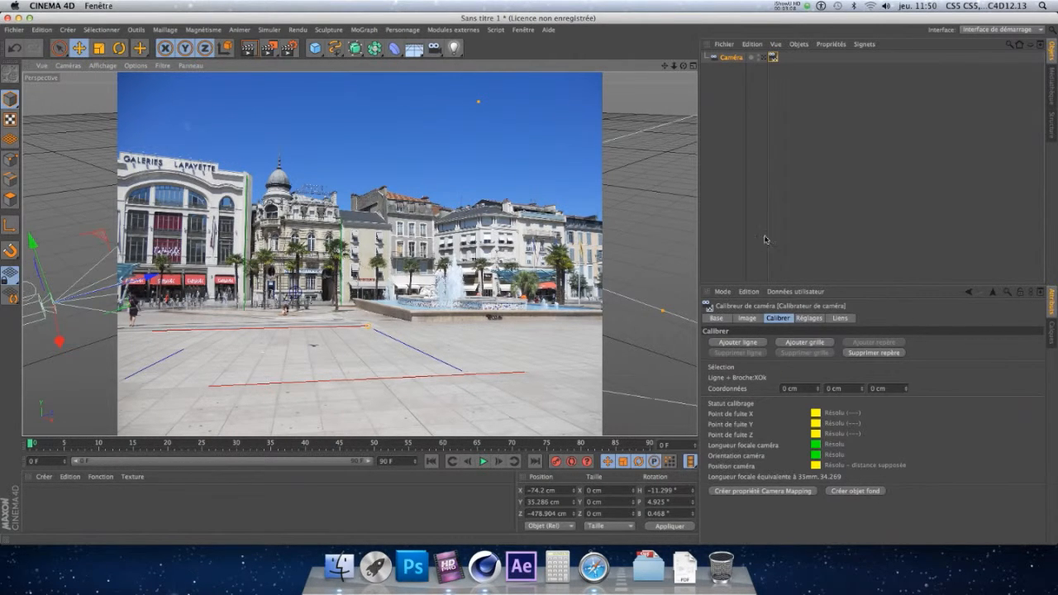
Step: Create a camera mapping tag and a background object from the calibrated photo
click(752, 491)
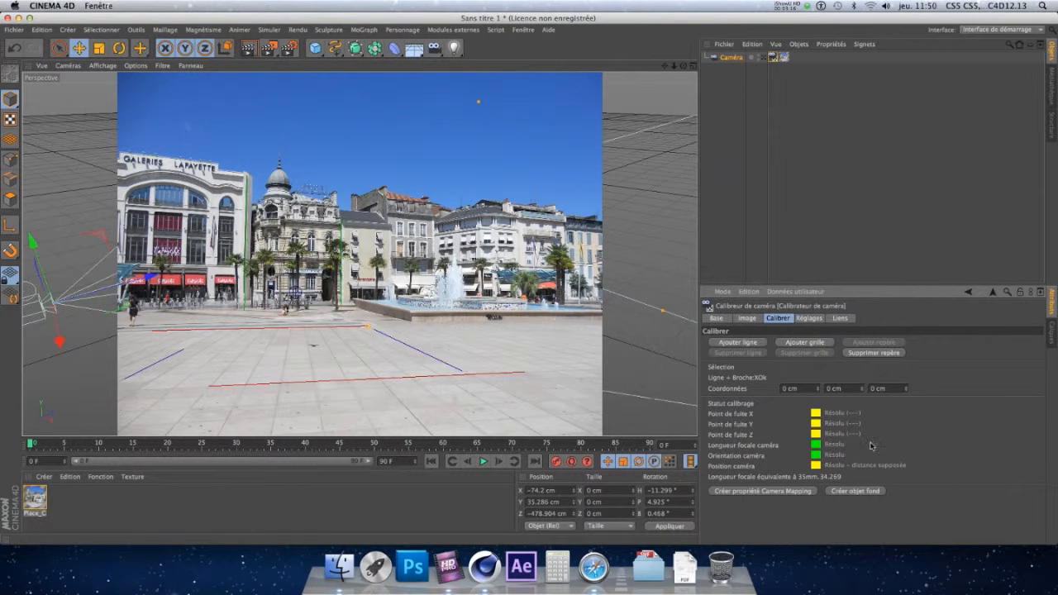
click(853, 492)
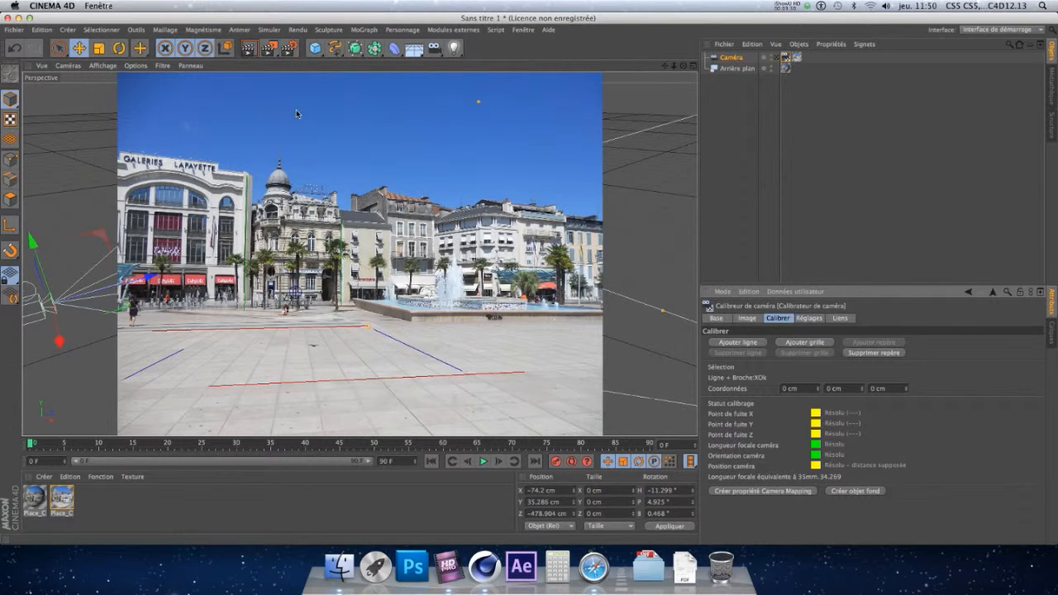
Step: Add a ground plane and enlarge it to about 550 cm wide by 904 cm high while looking through the calibrated camera
click(315, 48)
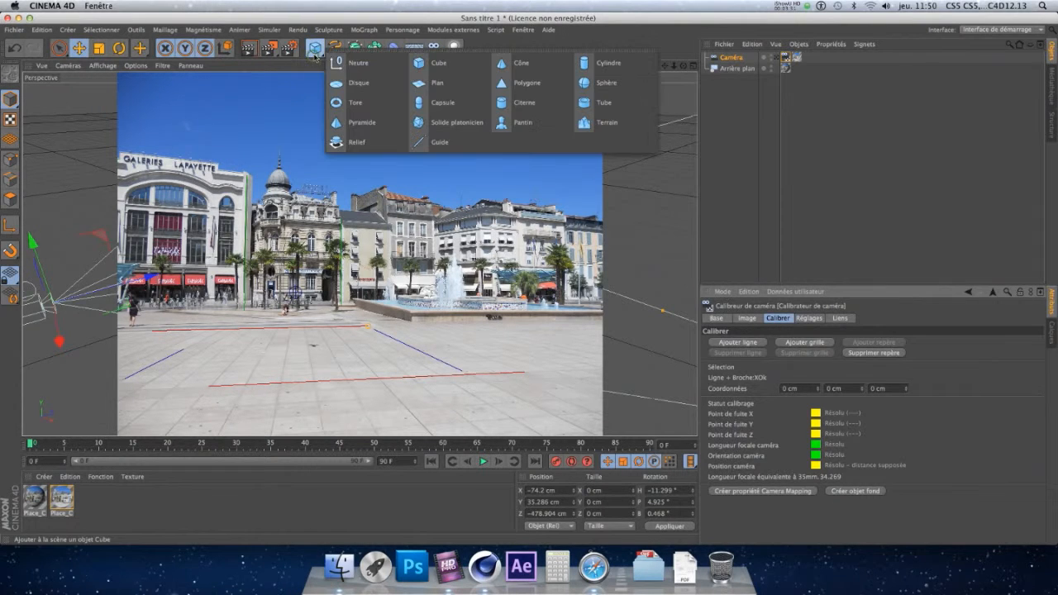
click(441, 82)
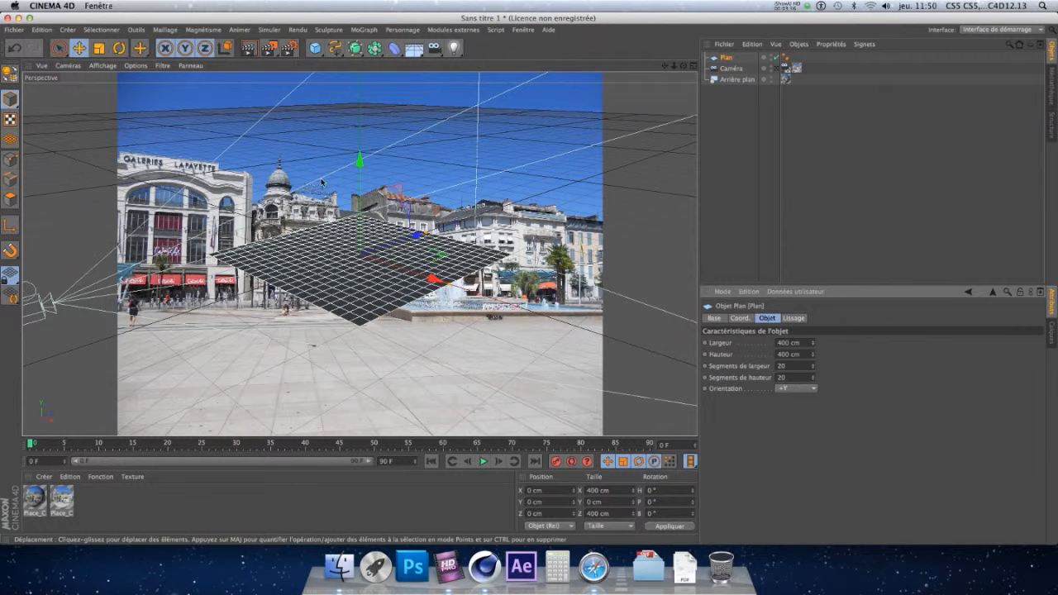
click(784, 68)
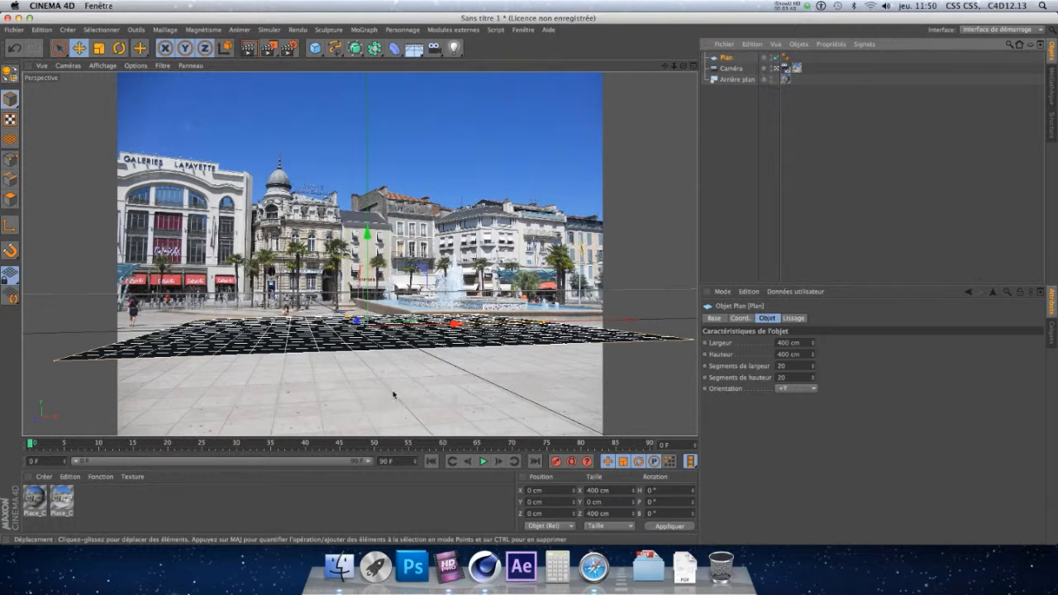
drag(548, 323, 605, 321)
mouse_move(345, 313)
mouse_down()
mouse_move(328, 308)
mouse_move(330, 328)
mouse_up()
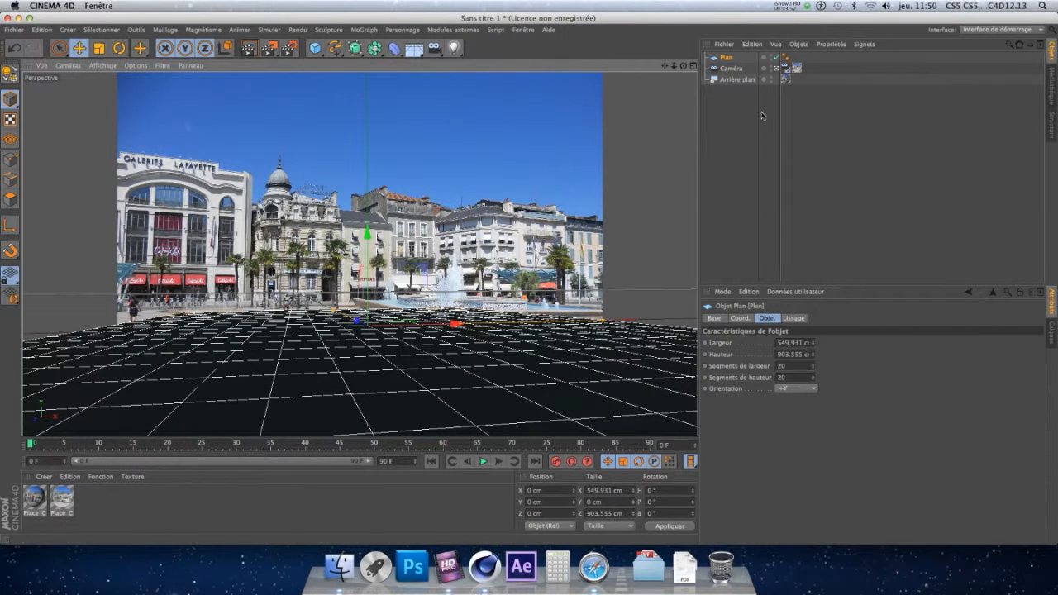
Step: Nest the plane under the background object (Arrière plan) and render the view
click(731, 61)
drag(729, 59, 738, 81)
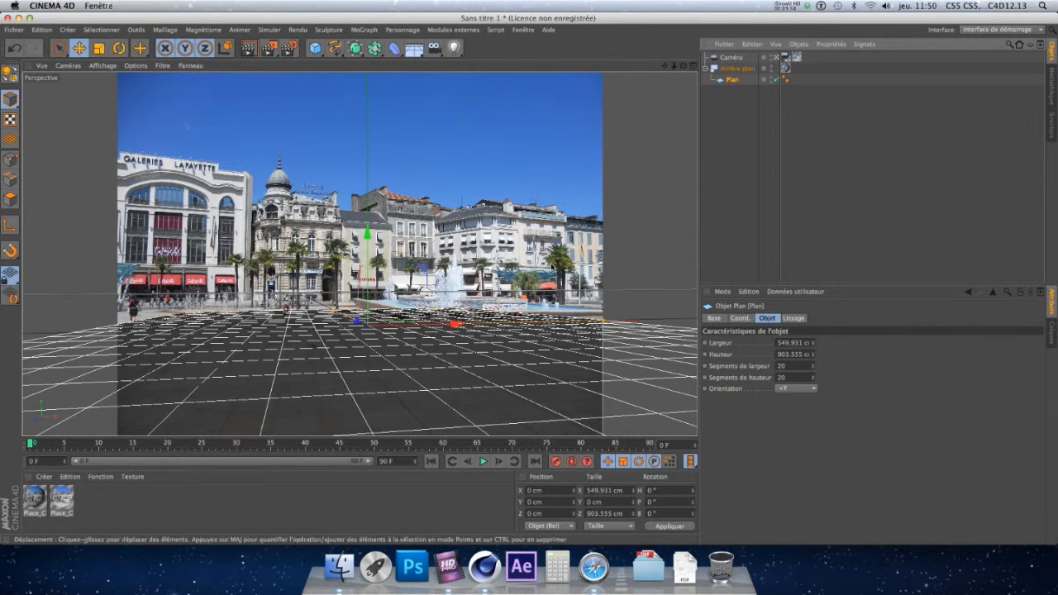
click(249, 47)
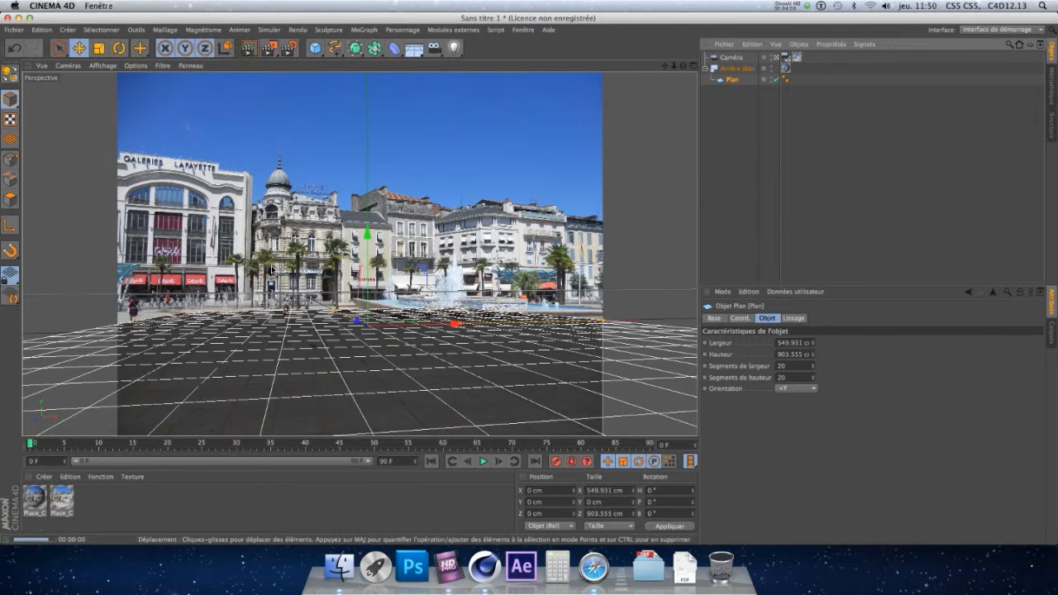
Step: Add a light, raise it to about 167 cm above the ground plane, and render the view
click(453, 47)
drag(374, 236, 381, 79)
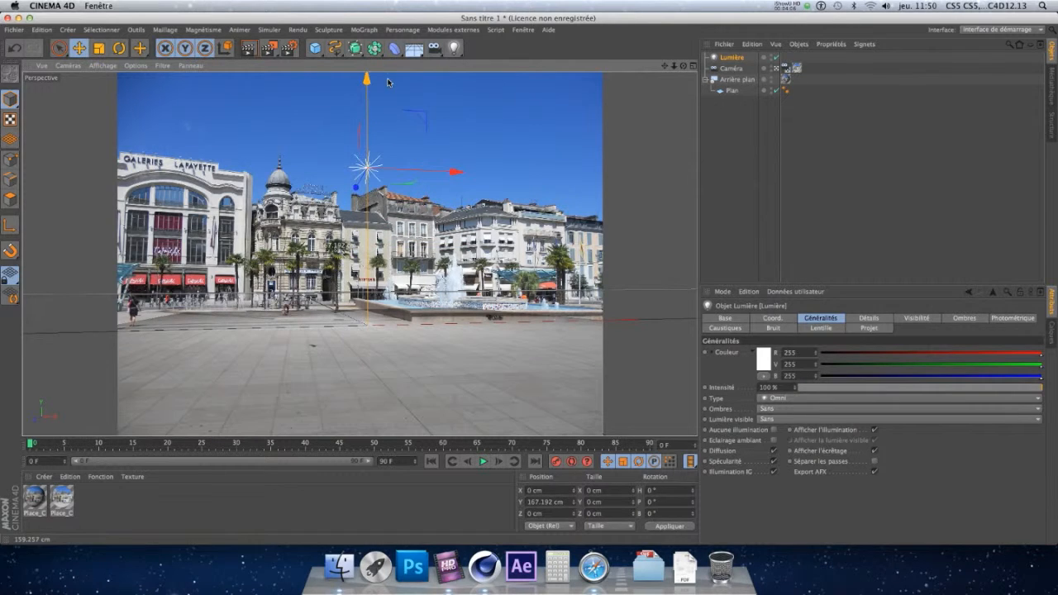
click(248, 48)
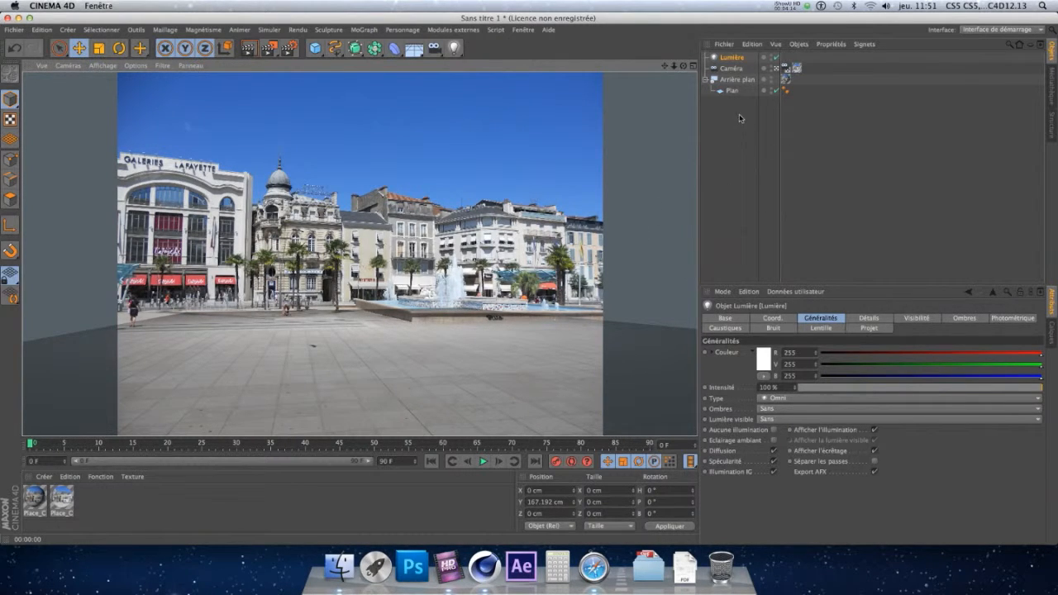
Step: Give the ground plane a render tag (Rendu) with background compositing (Composition avec le fond) enabled, and render the view
click(732, 91)
right_click(740, 93)
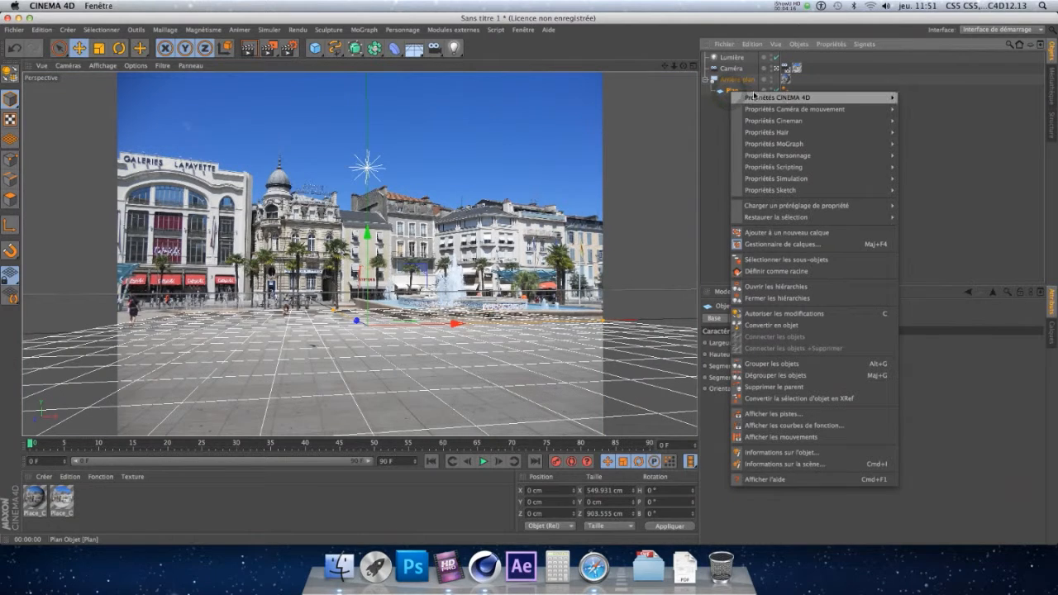
mouse_move(754, 96)
click(929, 270)
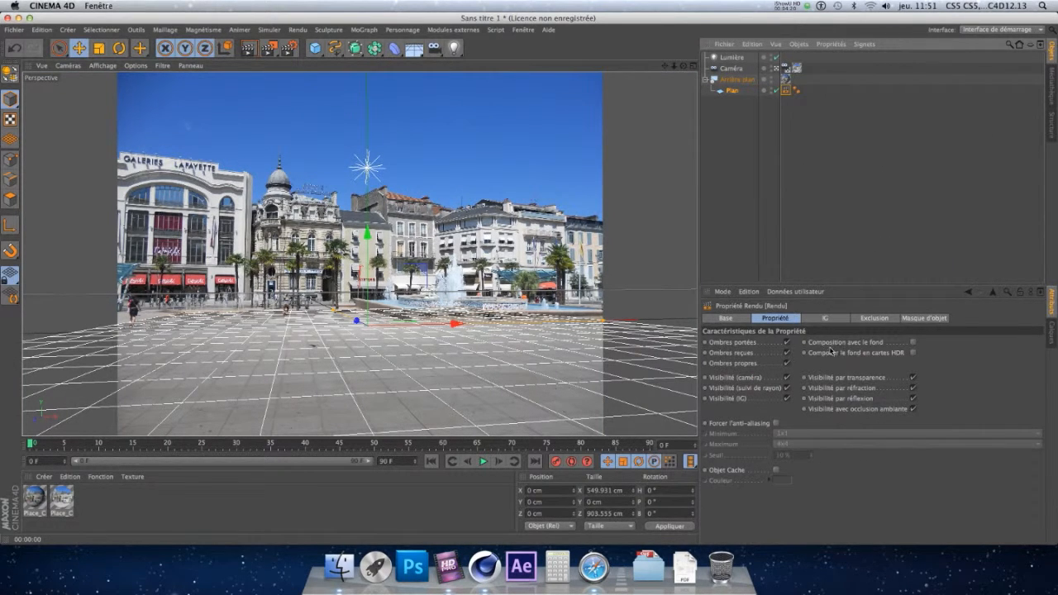
click(913, 342)
click(249, 47)
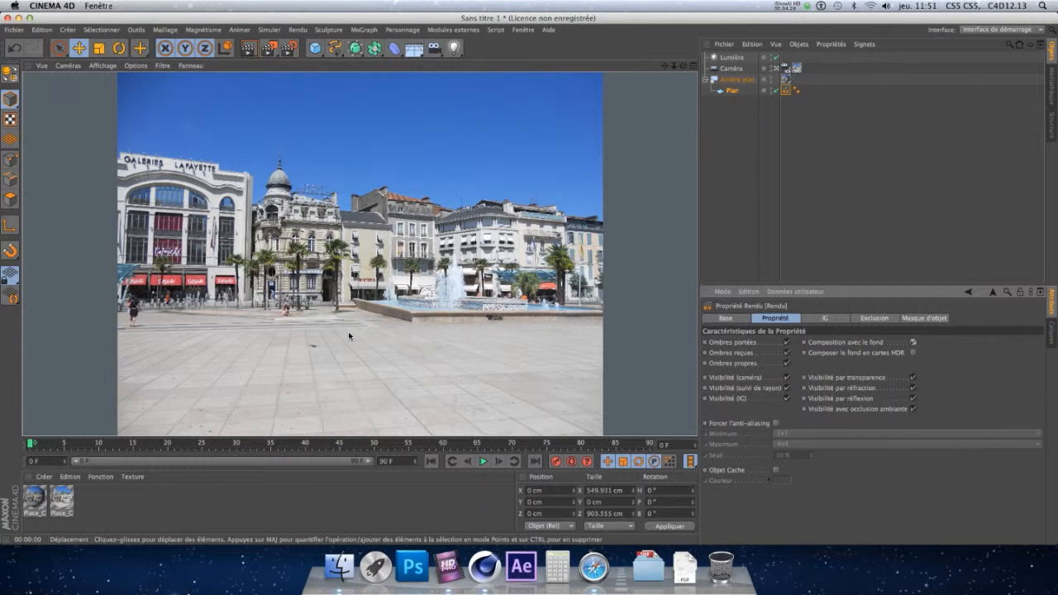
Step: Add a 20 cm radius sphere, place it at about X -25, Y 27, Z -94 cm, and render the view
drag(315, 47, 580, 84)
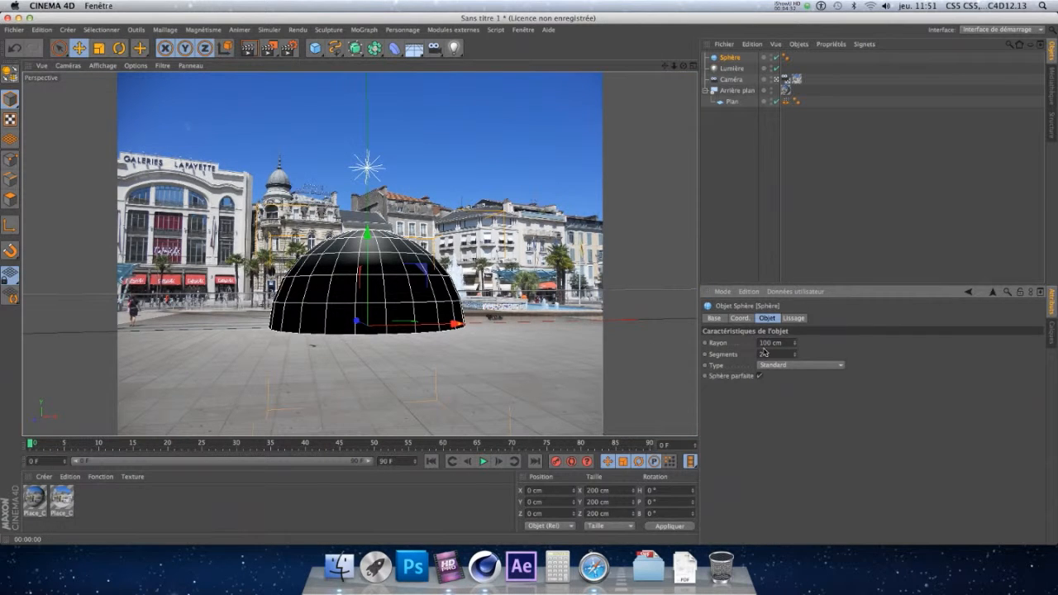
click(785, 342)
drag(378, 235, 378, 217)
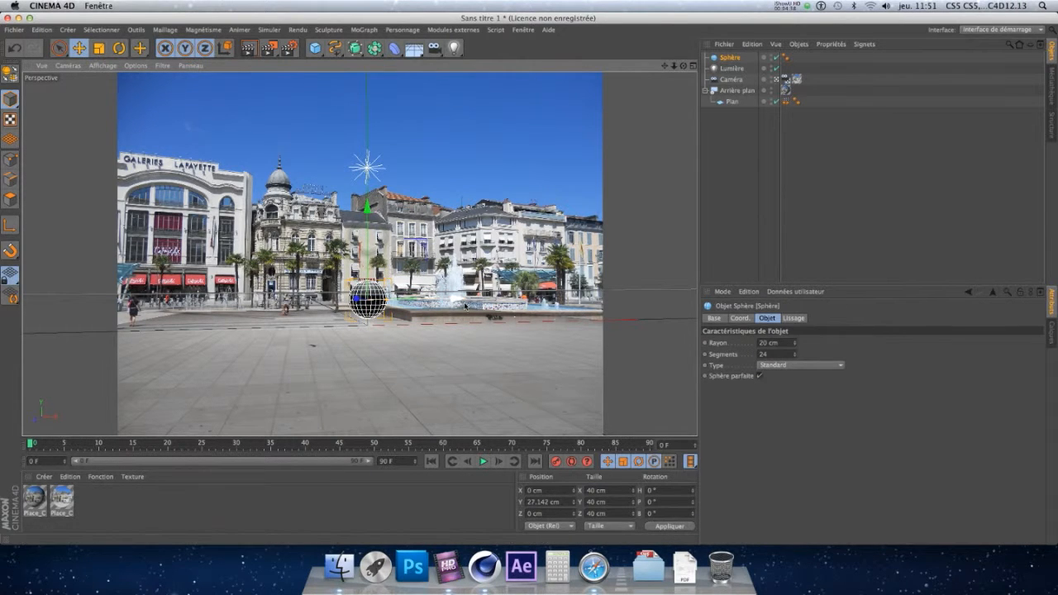
drag(452, 304, 430, 303)
mouse_move(337, 300)
mouse_down()
mouse_move(378, 306)
mouse_move(348, 302)
mouse_move(349, 312)
mouse_move(345, 303)
mouse_up()
click(249, 47)
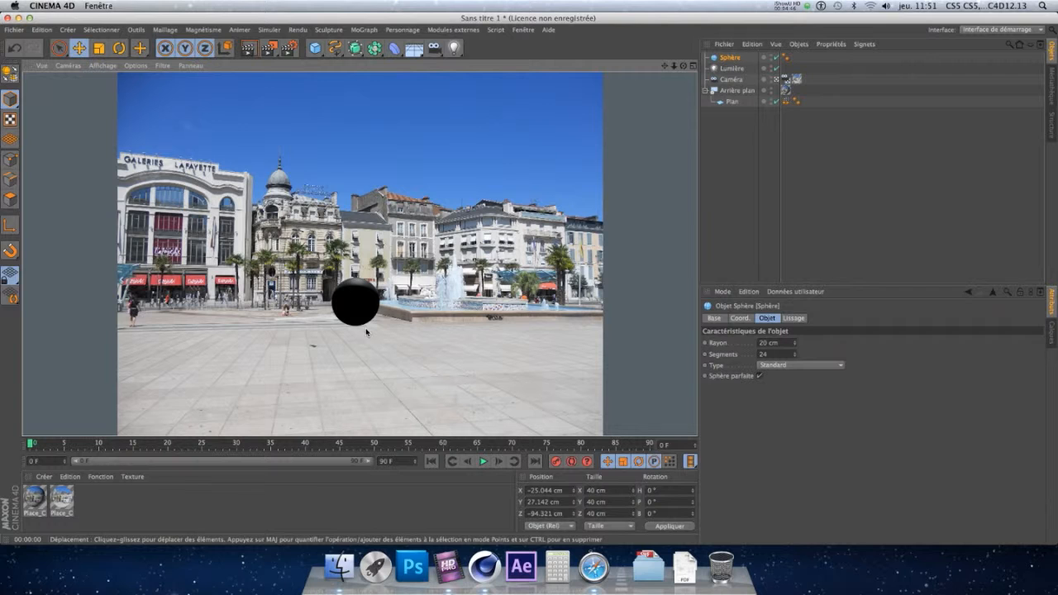
Step: Move the light toward the camera to about Z -117 cm so it lights the visible side of the sphere
click(731, 68)
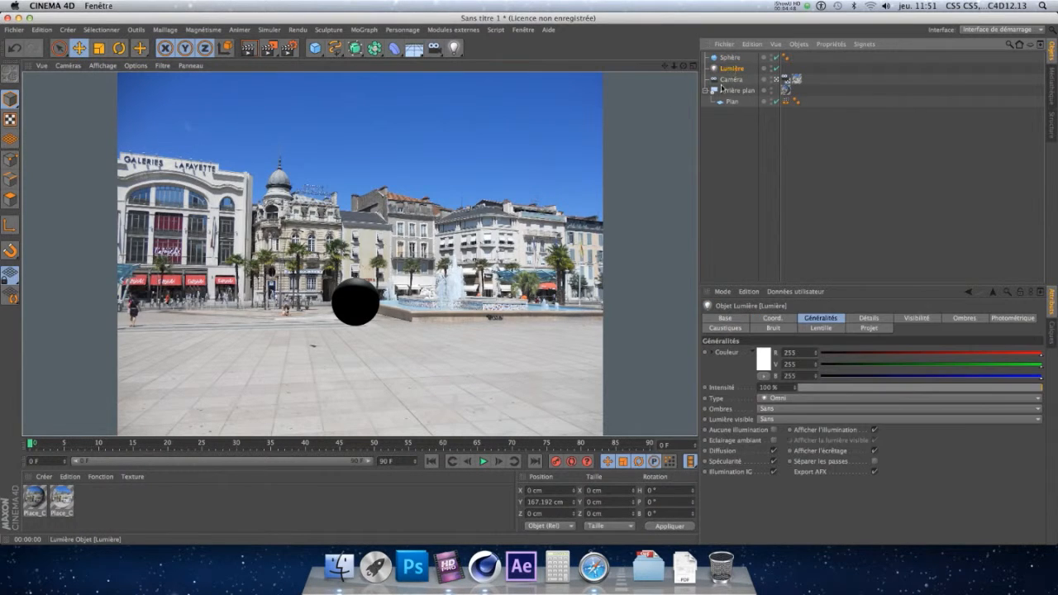
click(345, 302)
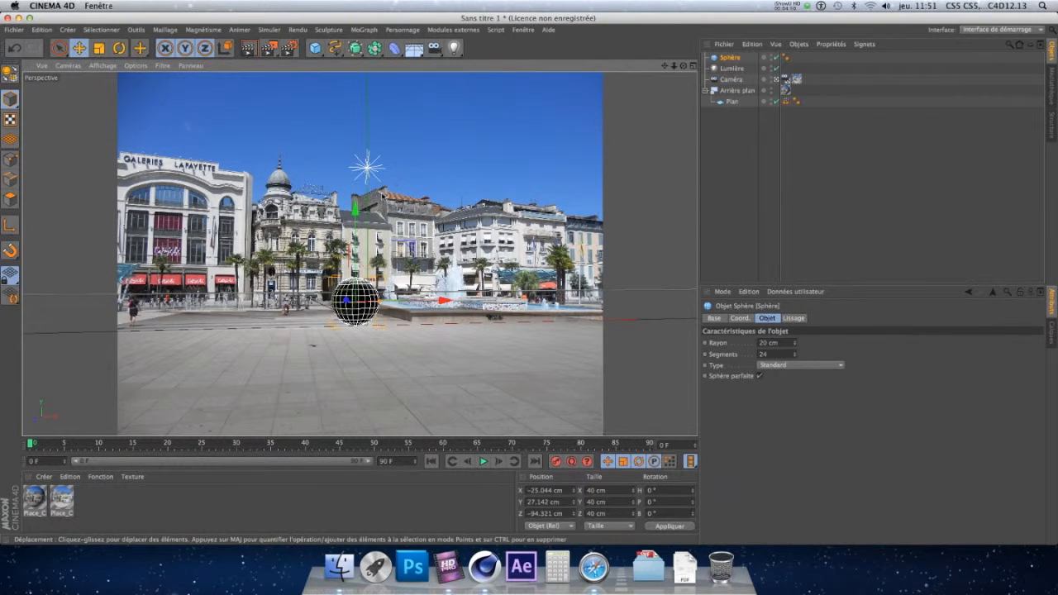
click(364, 169)
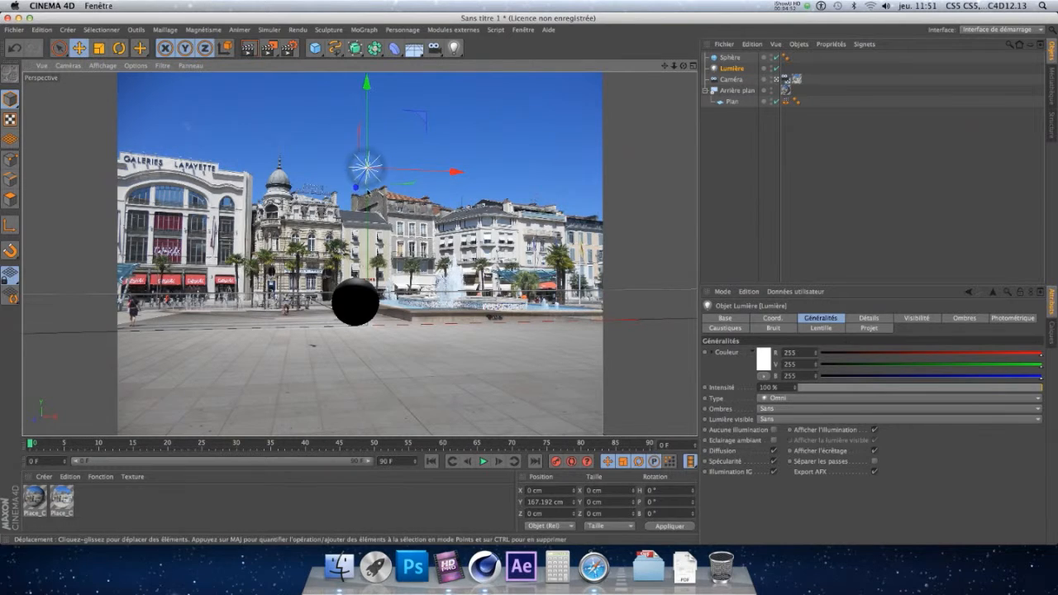
drag(367, 187, 353, 187)
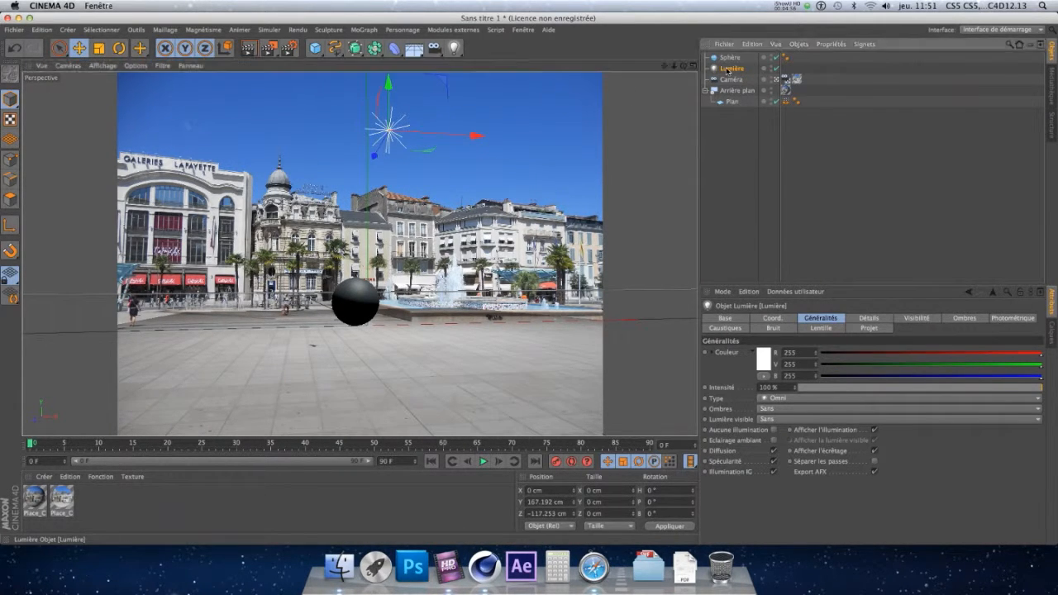
Step: Set the light's shadows to Adaptatives and render the view
click(800, 411)
click(805, 421)
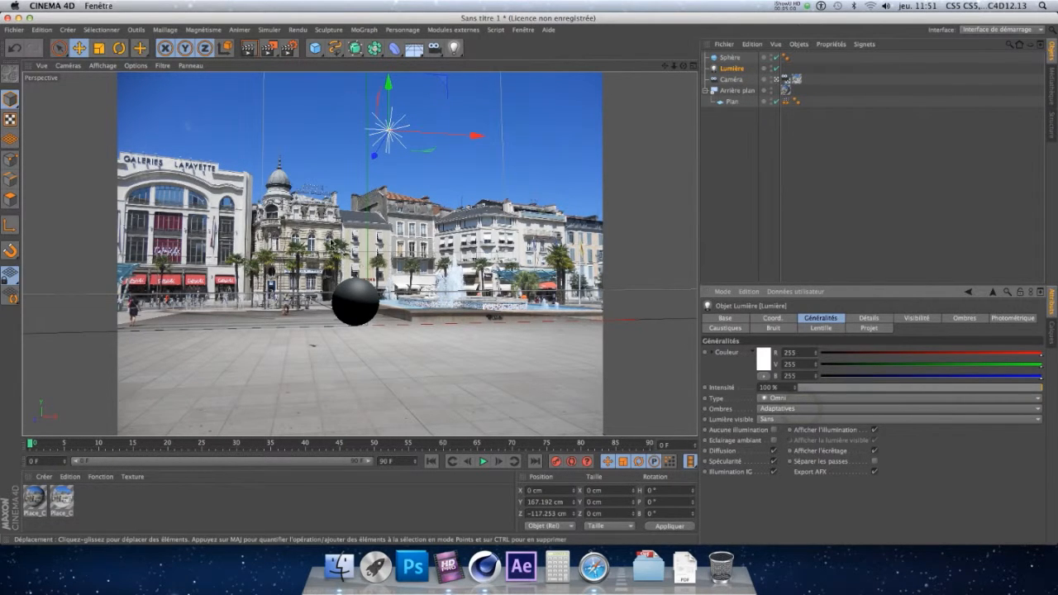
click(247, 47)
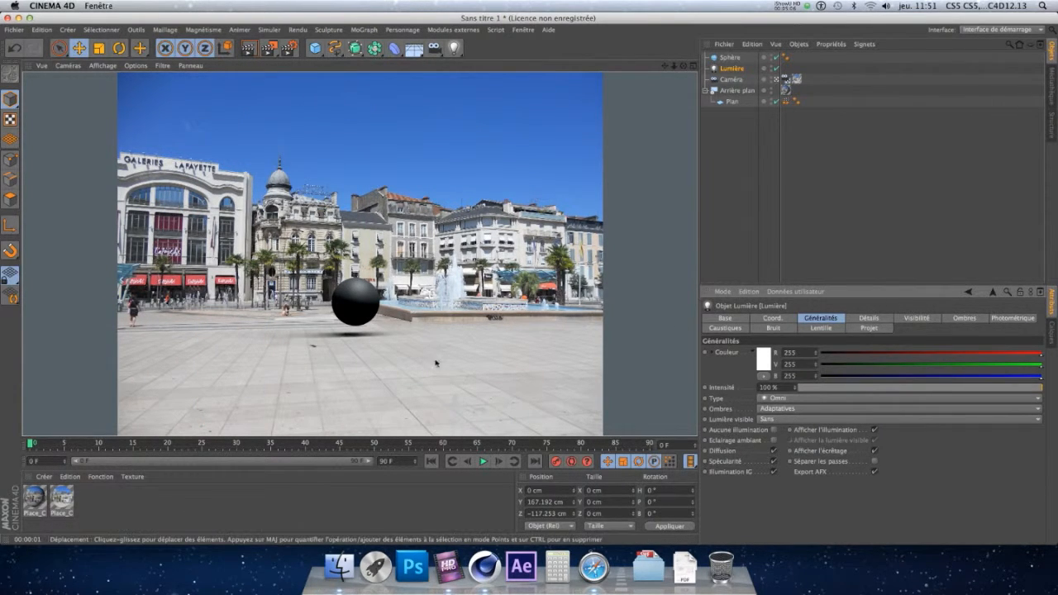
Step: Apply the Metal 009 preset material from the content library to the sphere and render the view
click(1052, 106)
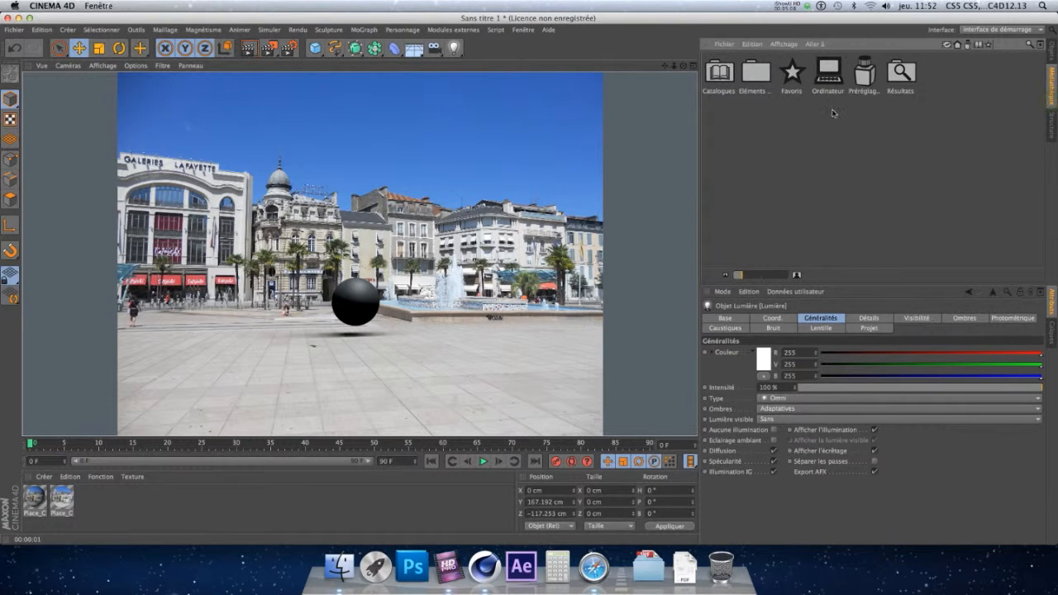
double_click(865, 74)
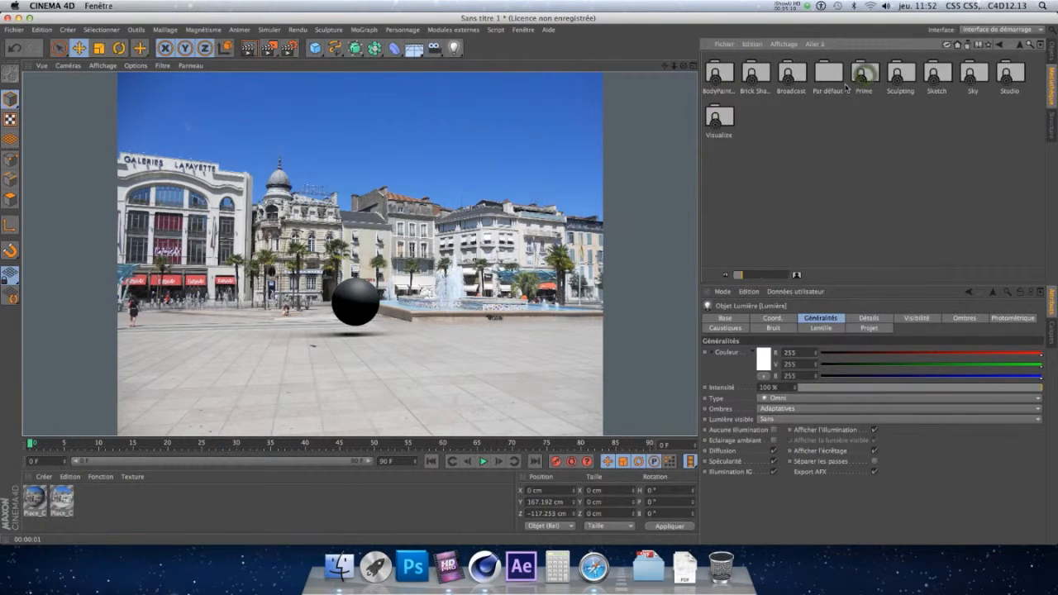
double_click(849, 76)
double_click(827, 76)
double_click(757, 75)
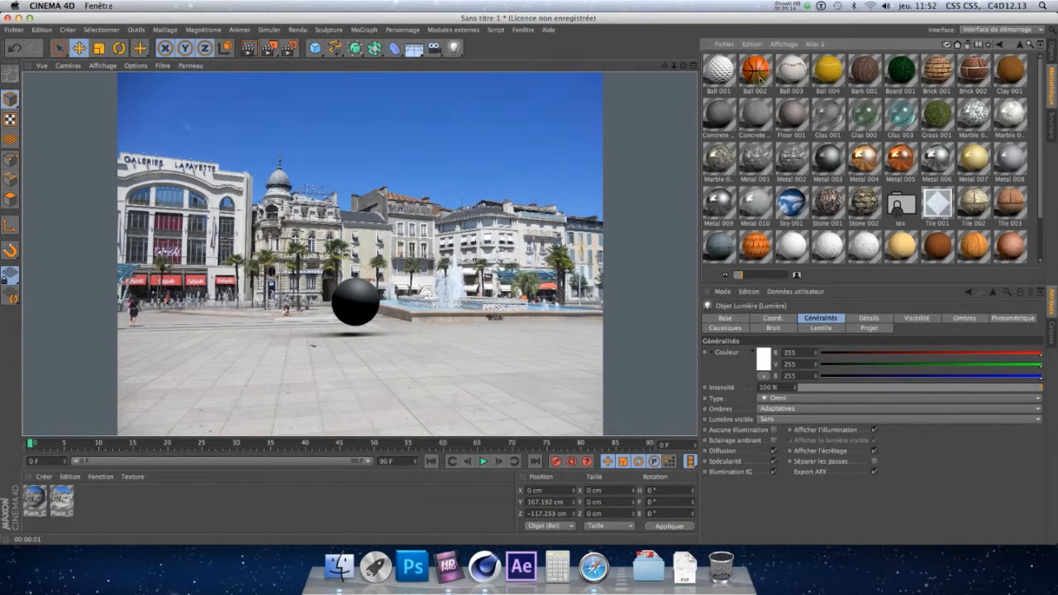
drag(736, 216, 349, 318)
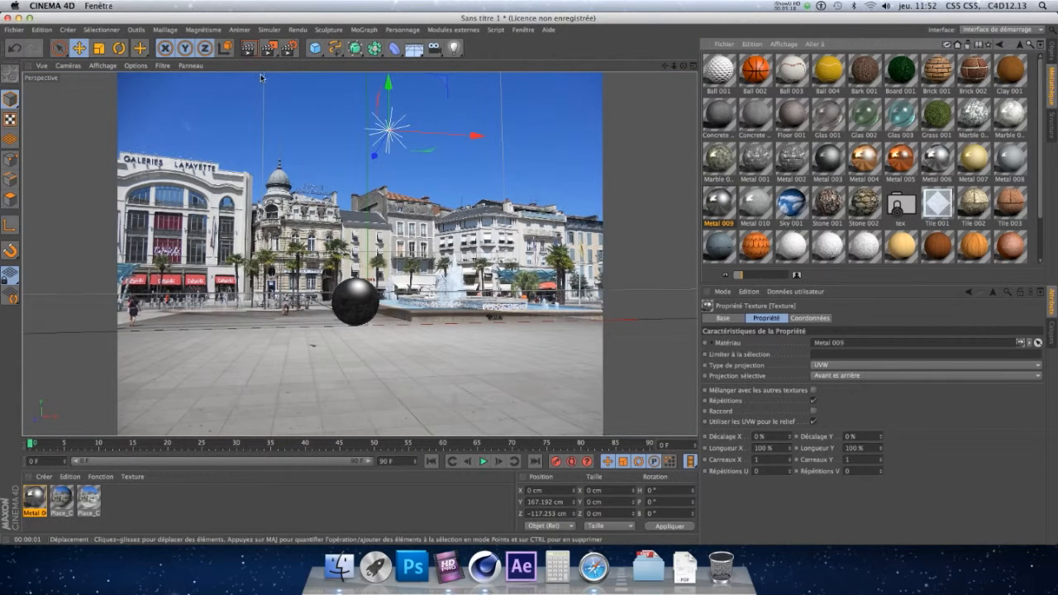
click(248, 48)
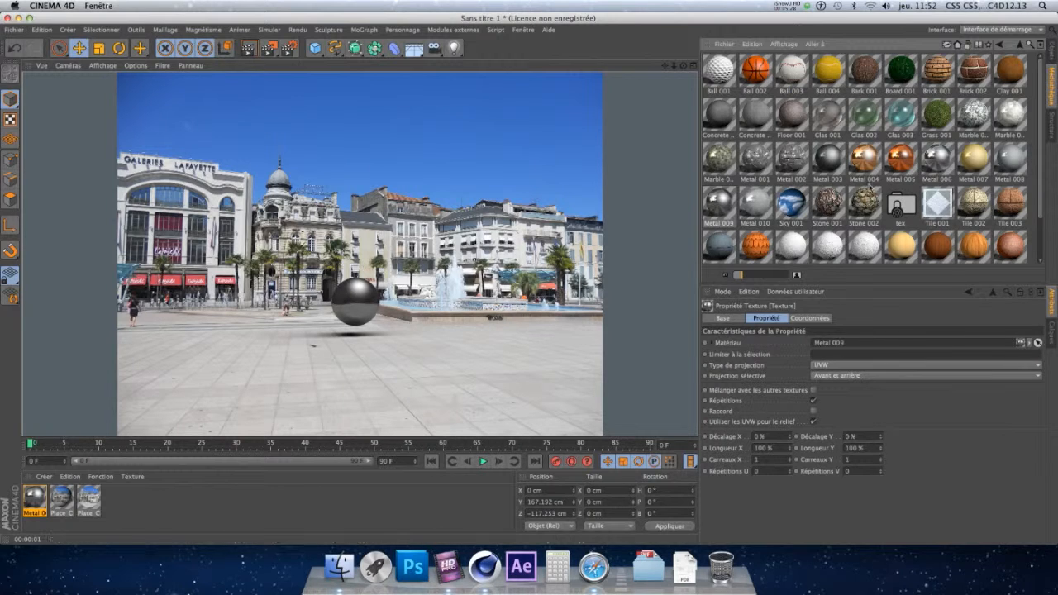
Step: Add a sky object (Ciel) and apply the first Place_Clemenceau photo material to it
click(1053, 51)
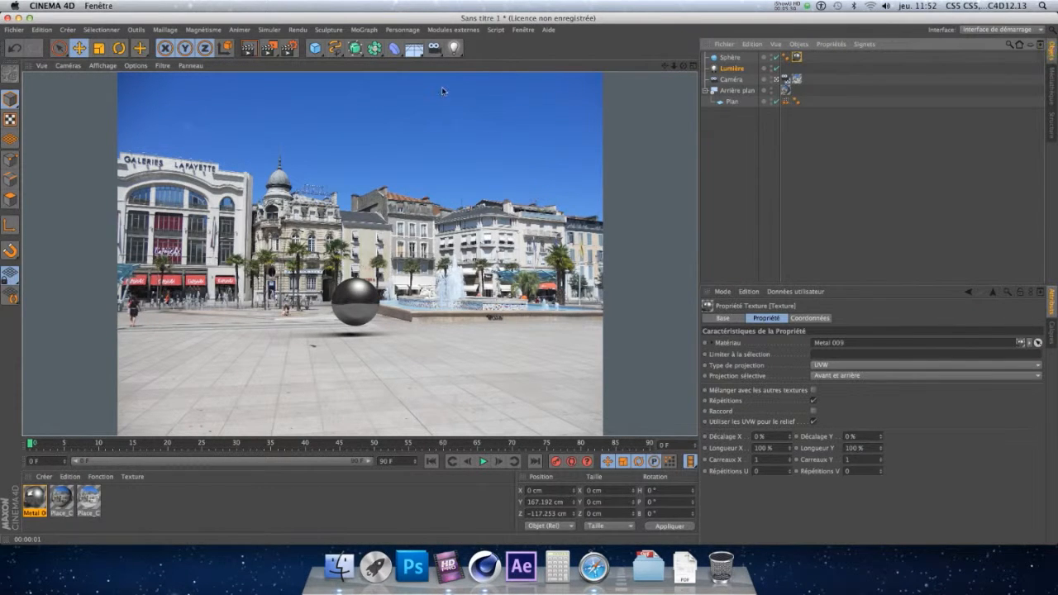
click(414, 48)
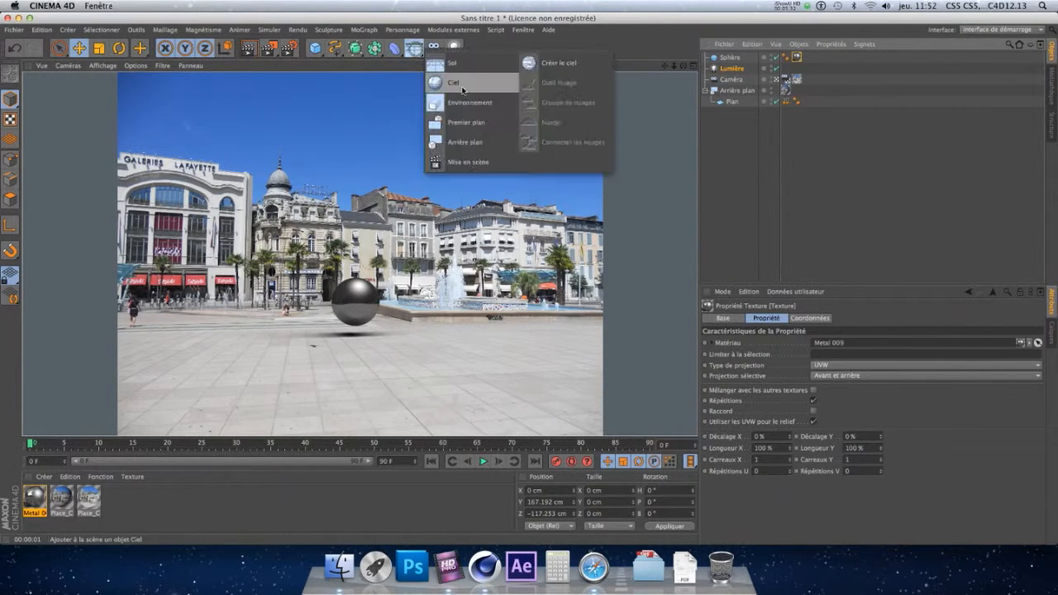
click(462, 86)
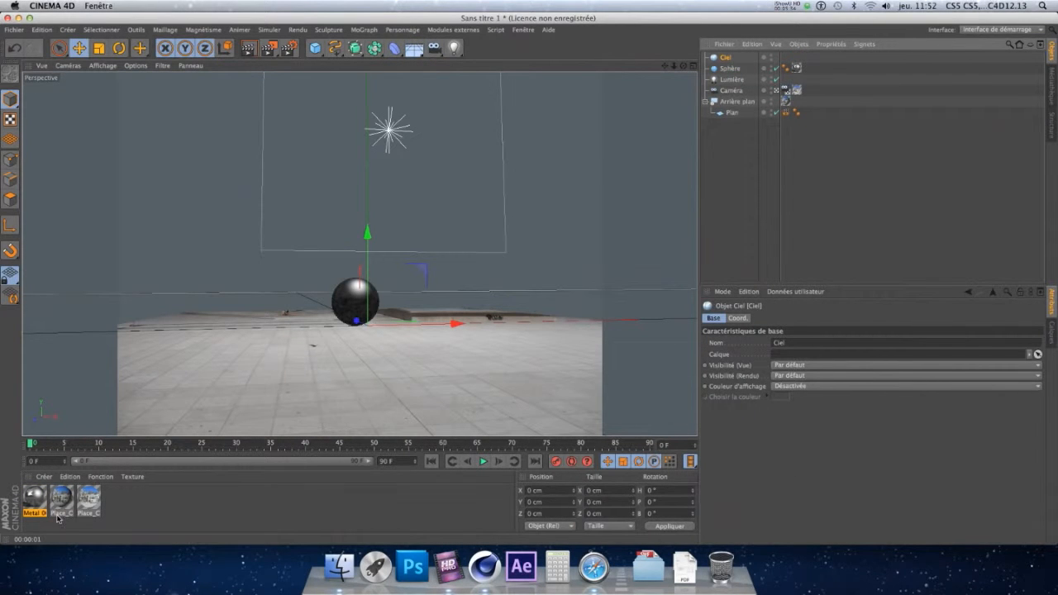
drag(59, 494, 733, 60)
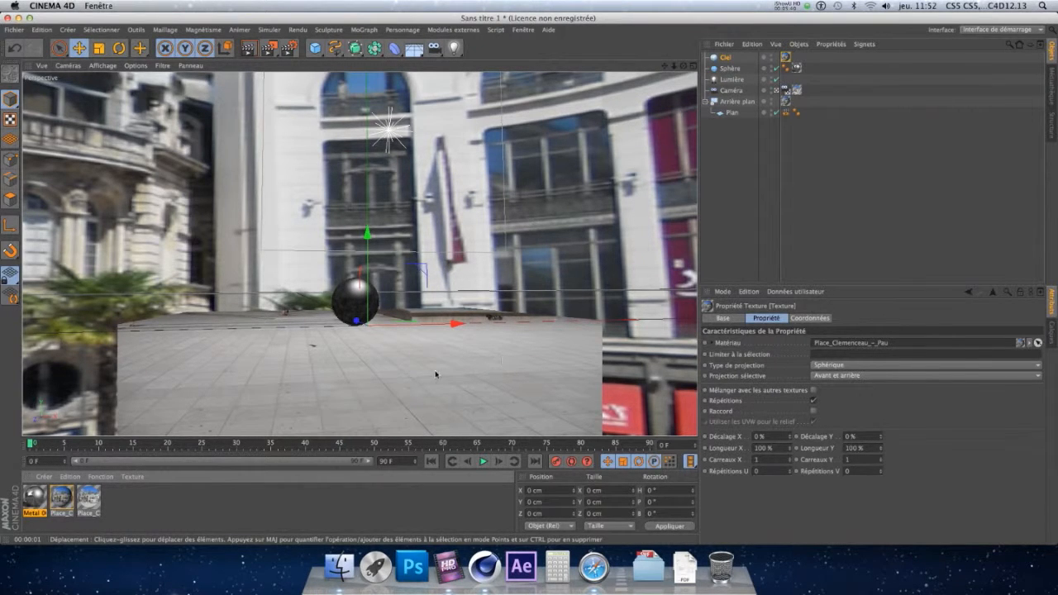
Step: Give the sky a render tag (Rendu) with camera visibility (Visibilité caméra) disabled, and render the view
click(721, 59)
right_click(728, 59)
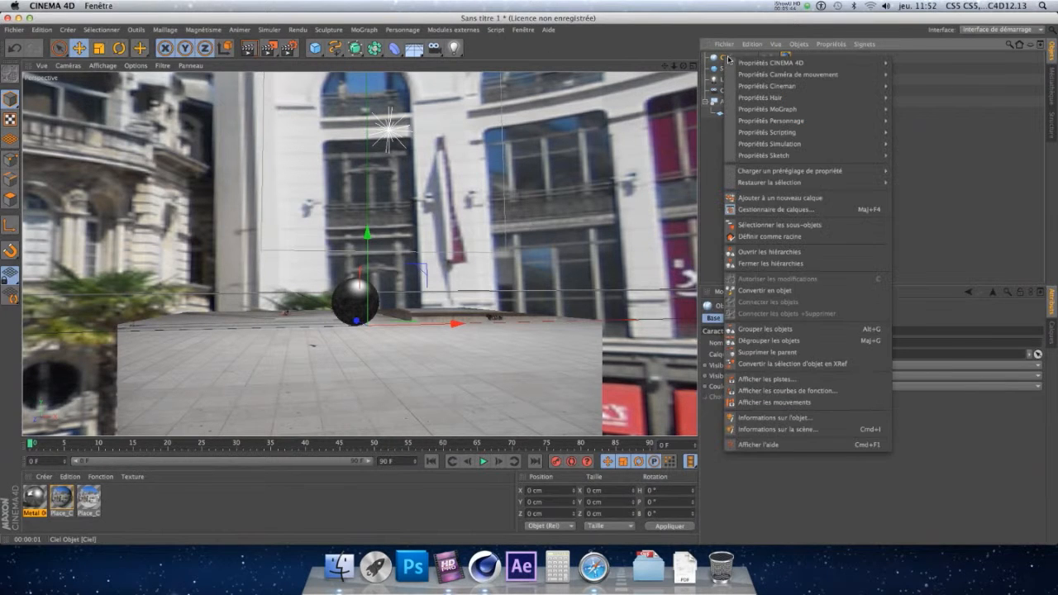
click(755, 51)
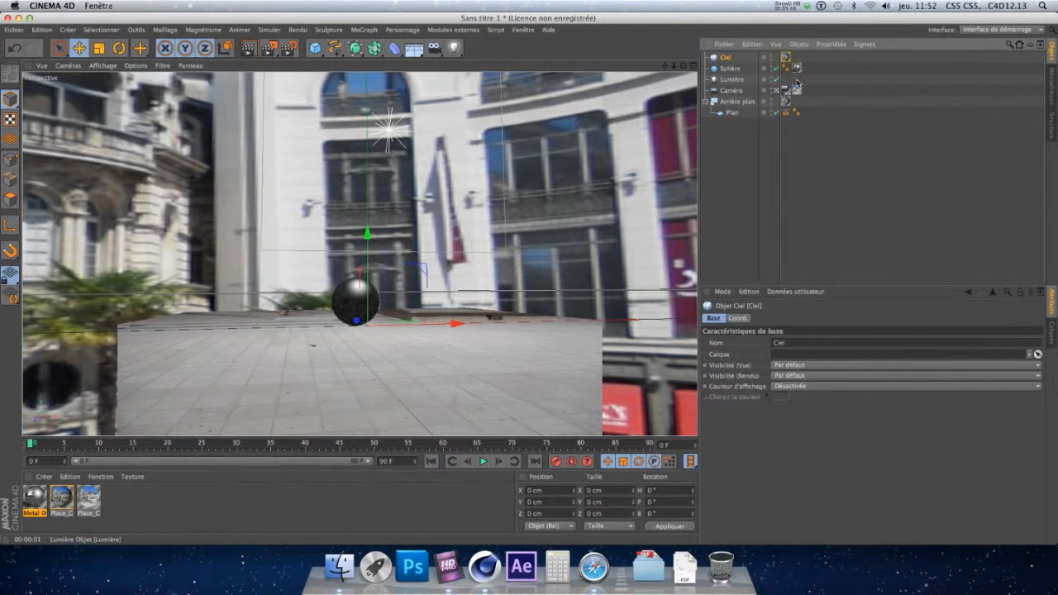
right_click(733, 62)
mouse_move(842, 69)
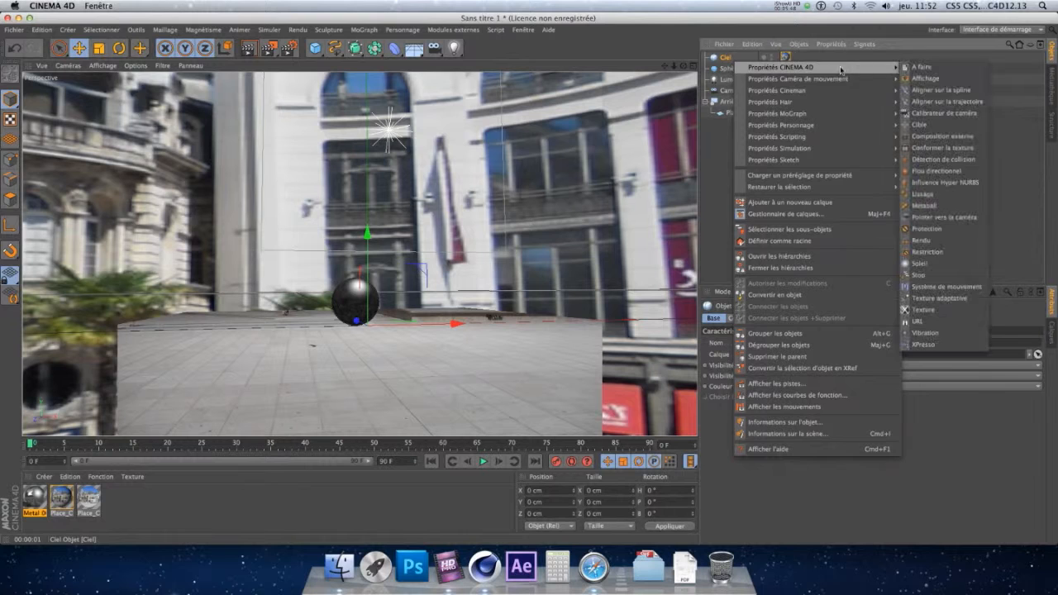
click(726, 58)
right_click(726, 57)
mouse_move(737, 63)
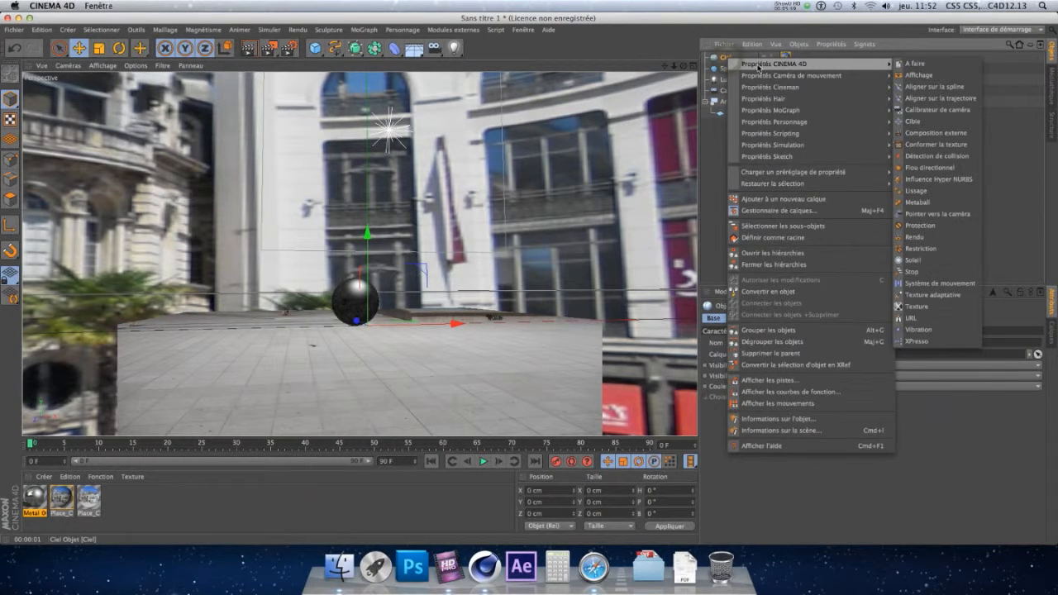
click(910, 238)
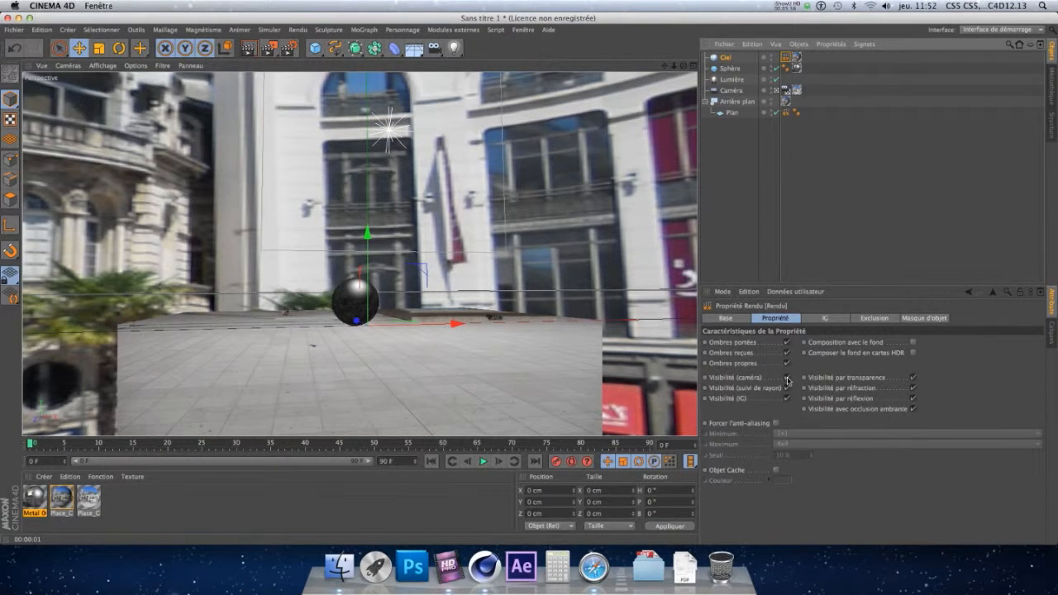
click(786, 377)
click(249, 48)
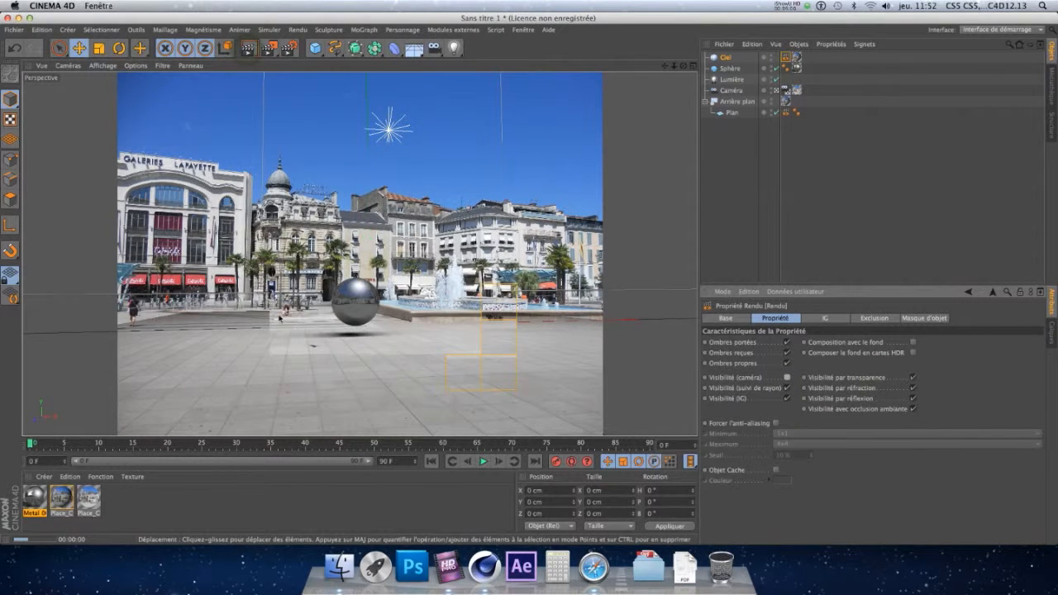
Step: Move the sphere to about X -77 cm, and render it with a duplicate placed at about X 9 cm
click(357, 306)
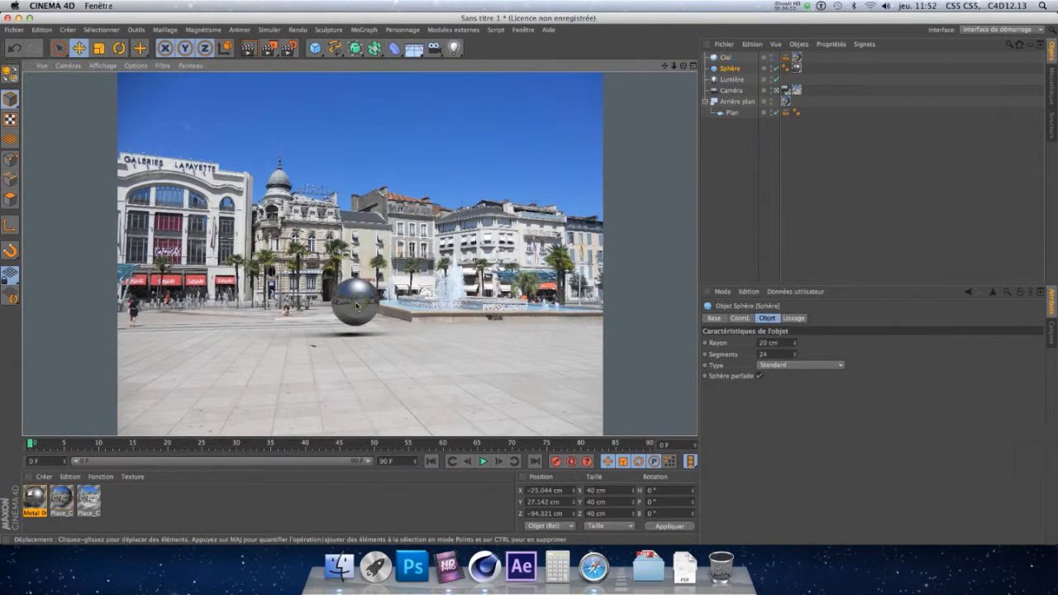
drag(357, 306, 293, 306)
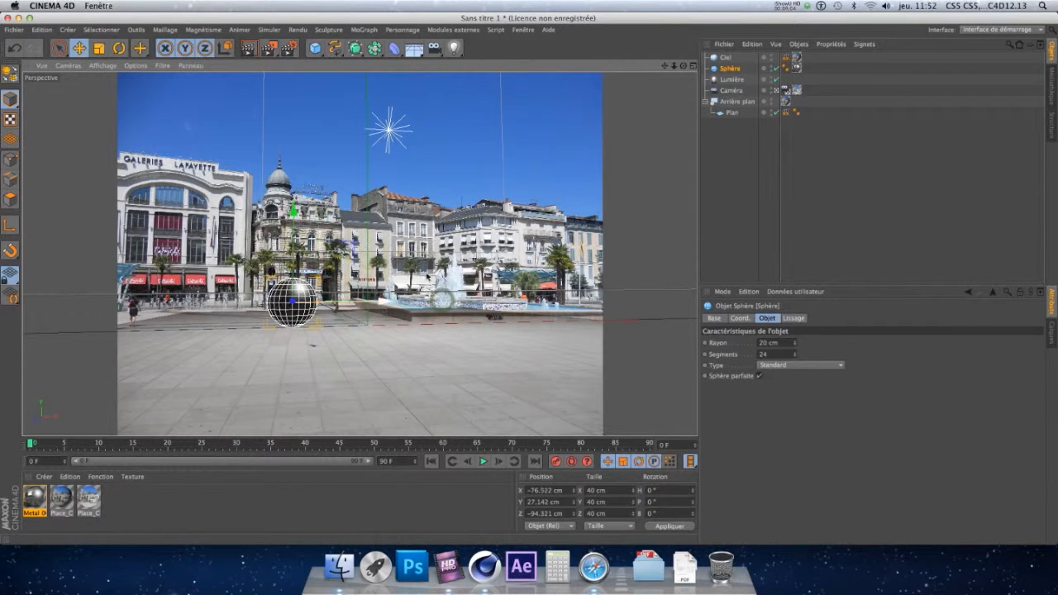
ctrl+drag(729, 70, 729, 68)
drag(453, 301, 555, 302)
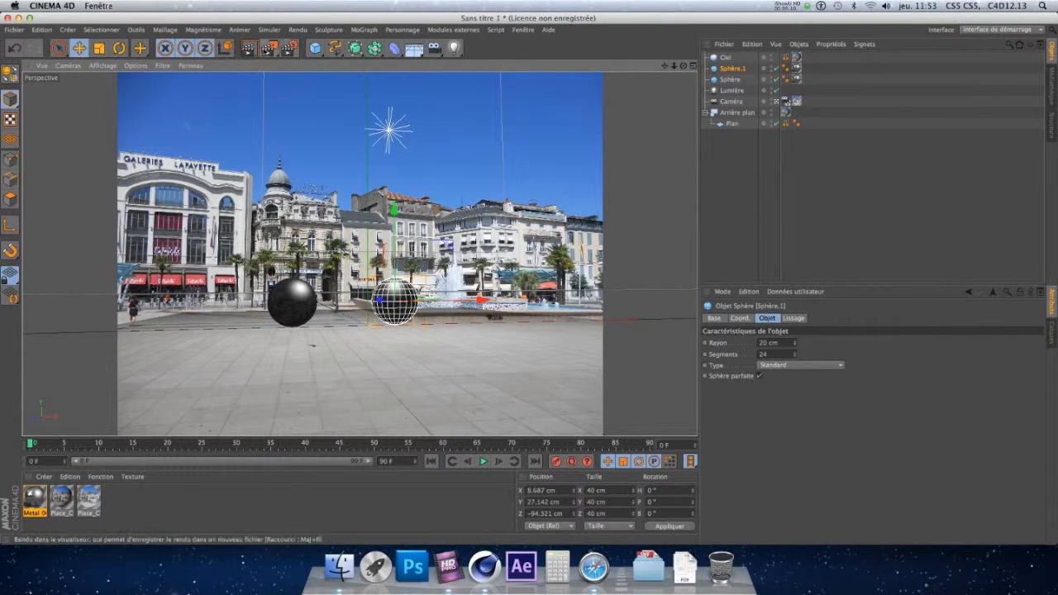
click(248, 47)
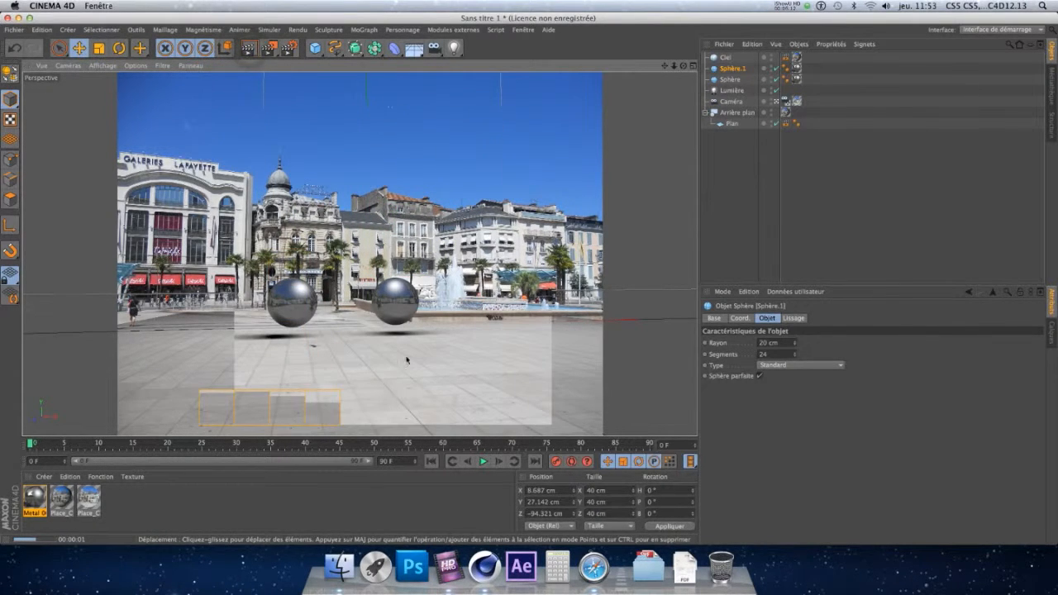